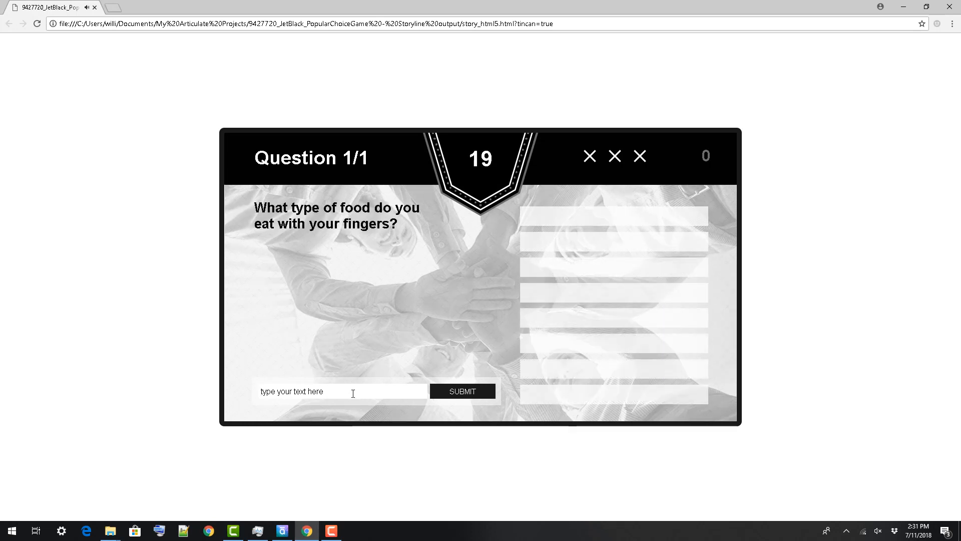
- Submit chicken, pizza, chips and corn as answers to the question about food eaten with the fingers
{"action": "type", "text": "chickenc"}
{"action": "key", "text": "Return"}
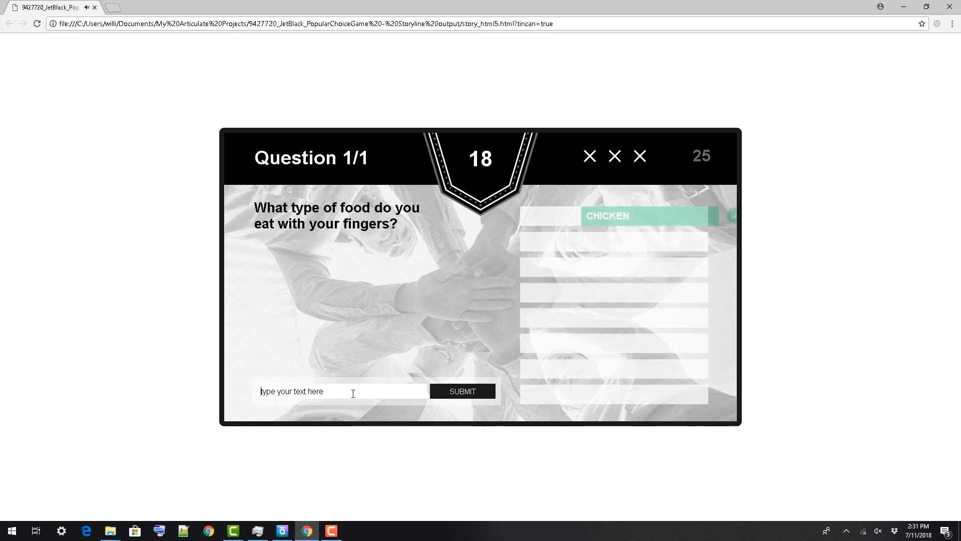
{"action": "type", "text": "pizza"}
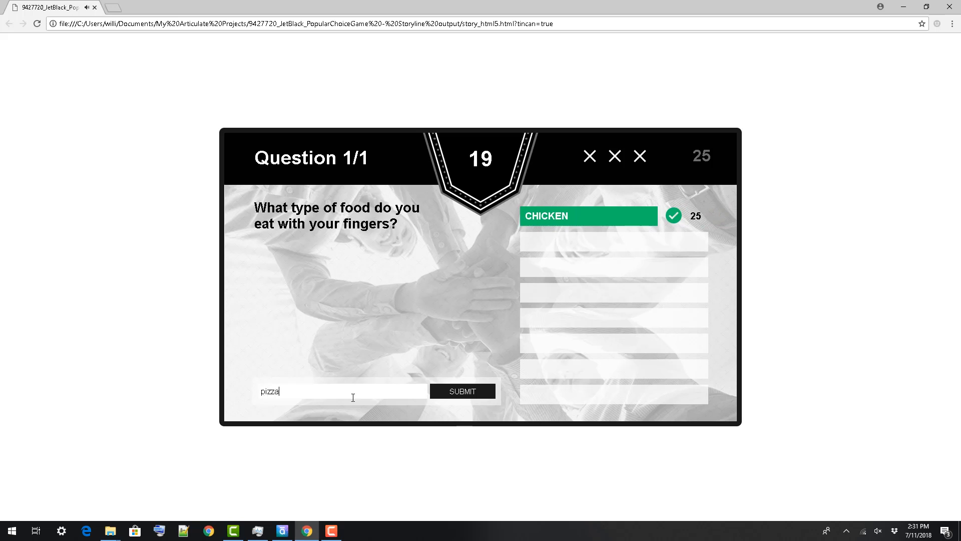
{"action": "key", "text": "Return"}
{"action": "type", "text": "chips"}
{"action": "key", "text": "Return"}
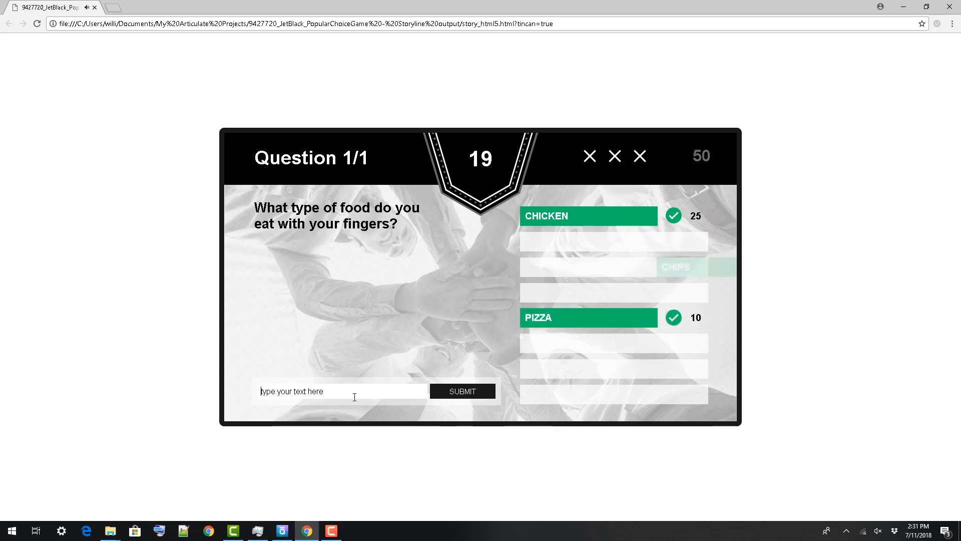
{"action": "type", "text": "corn"}
{"action": "key", "text": "Return"}
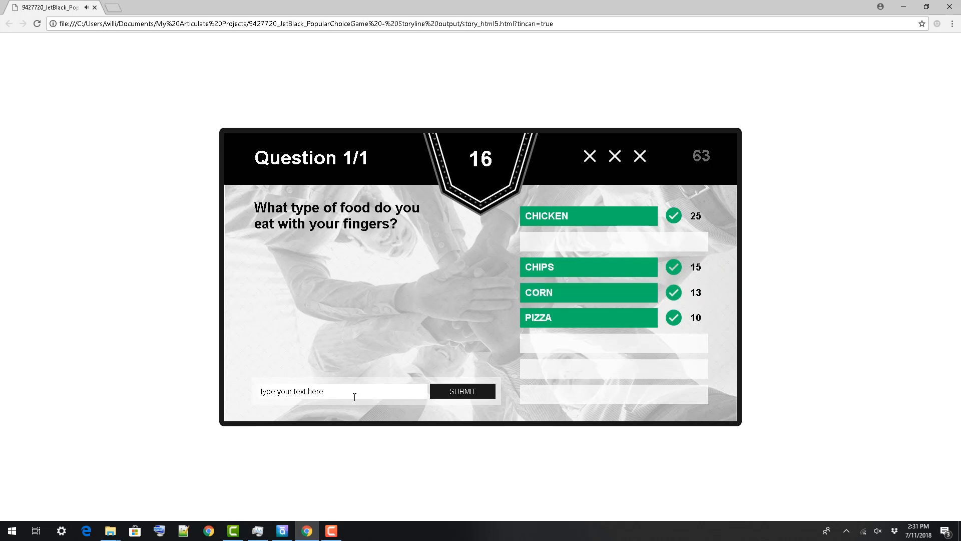
- Submit candy, sandwiches and doughnuts as further answers to the finger-food question
{"action": "type", "text": "candy"}
{"action": "key", "text": "Return"}
{"action": "type", "text": "sand"}
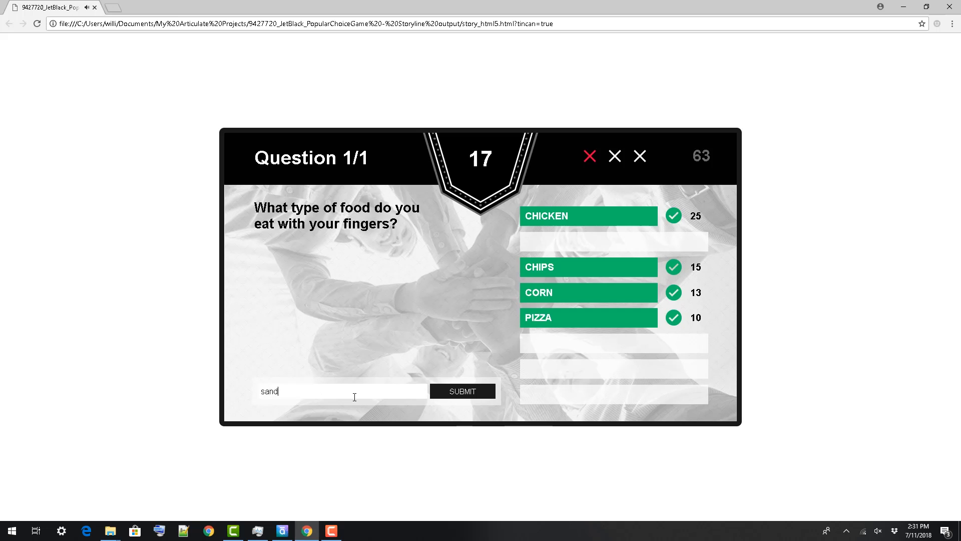
{"action": "type", "text": "wiches"}
{"action": "key", "text": "Return"}
{"action": "type", "text": "doughnut"}
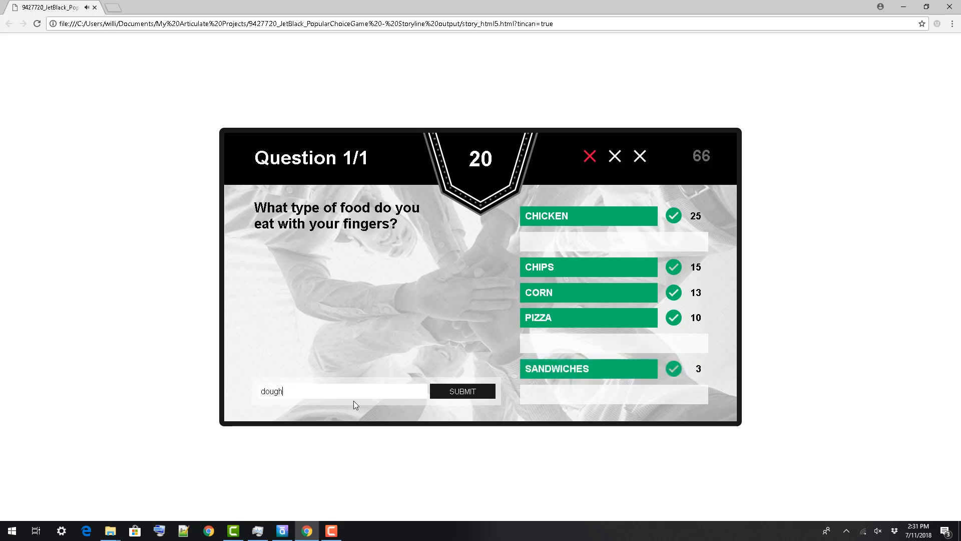
{"action": "key", "text": "Return"}
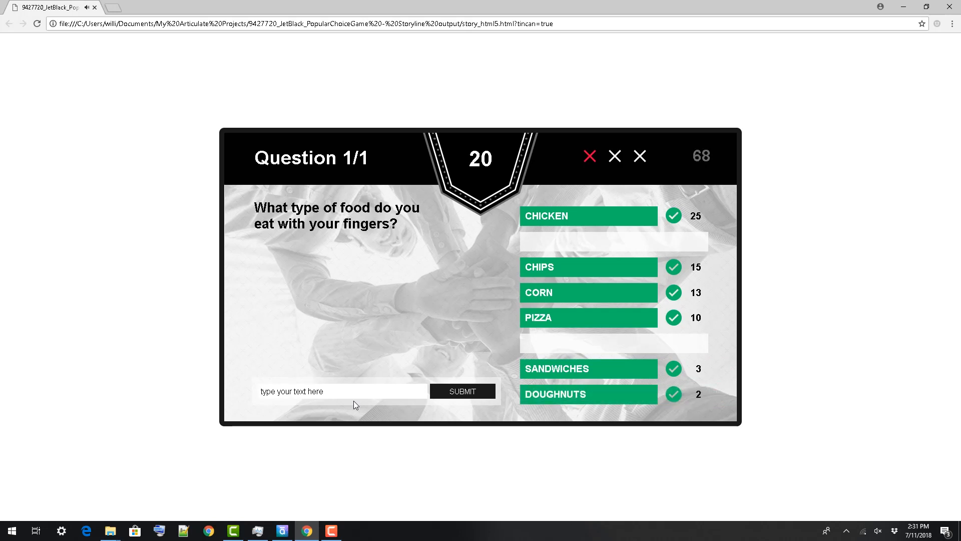
- Submit ribs and fries as the remaining answers and continue to the game's results slide
{"action": "type", "text": "ribs"}
{"action": "key", "text": "Return"}
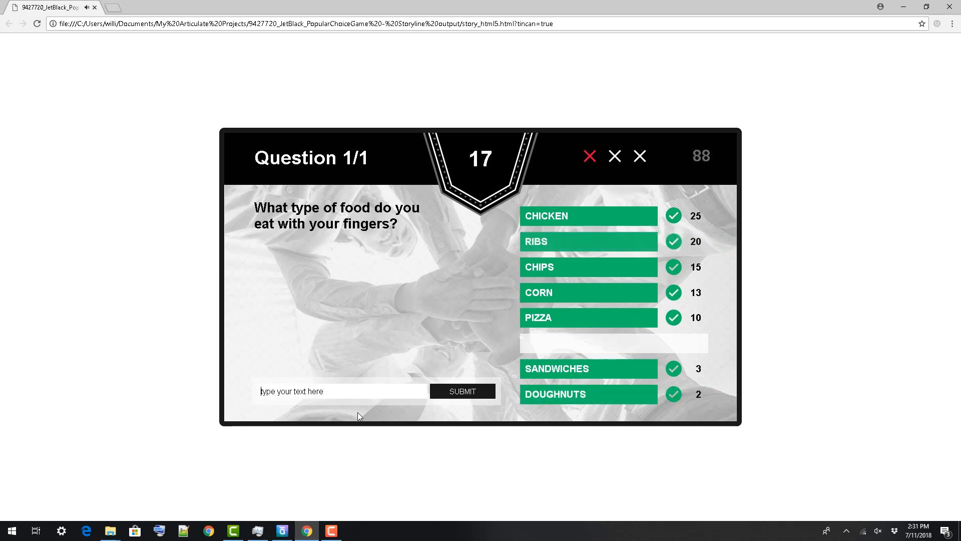
{"action": "type", "text": "fries"}
{"action": "key", "text": "Return"}
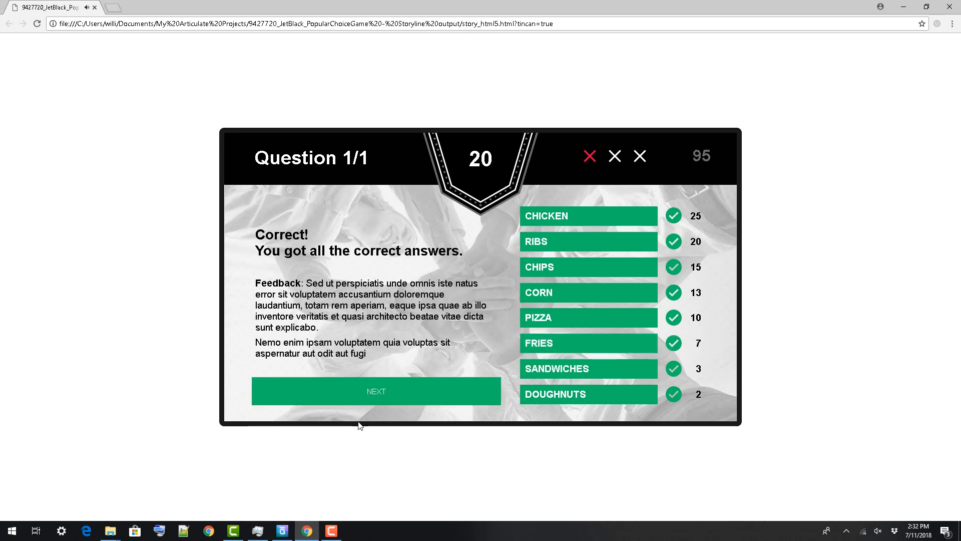
{"action": "left_click", "coordinate": [365, 398]}
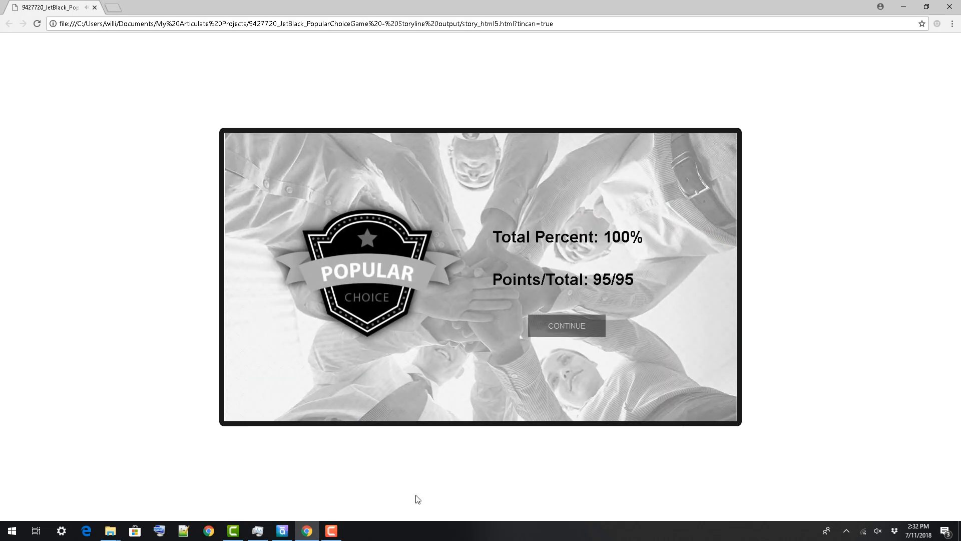
- Switch to the game's project in Articulate Storyline and look over its title, Question and Results slides
{"action": "left_click", "coordinate": [283, 531]}
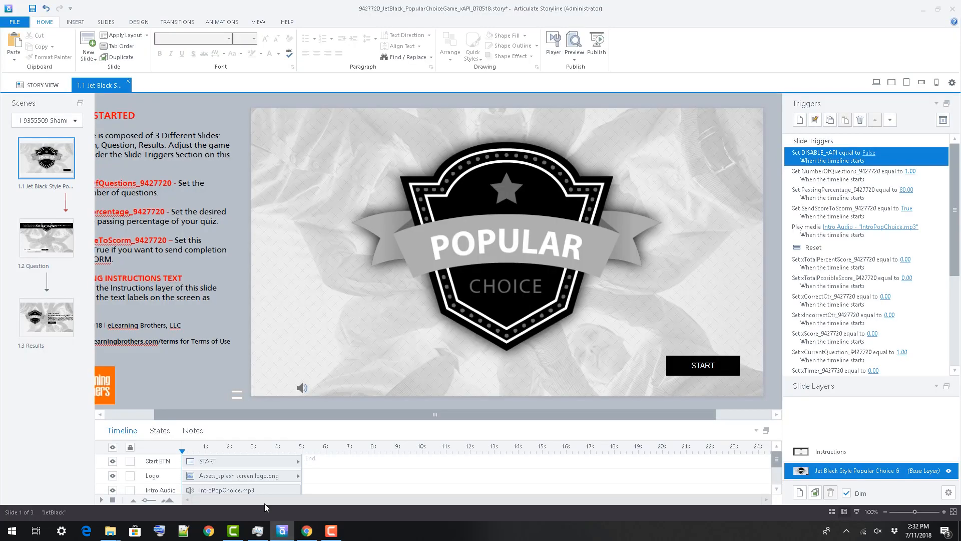
{"action": "left_click", "coordinate": [45, 242]}
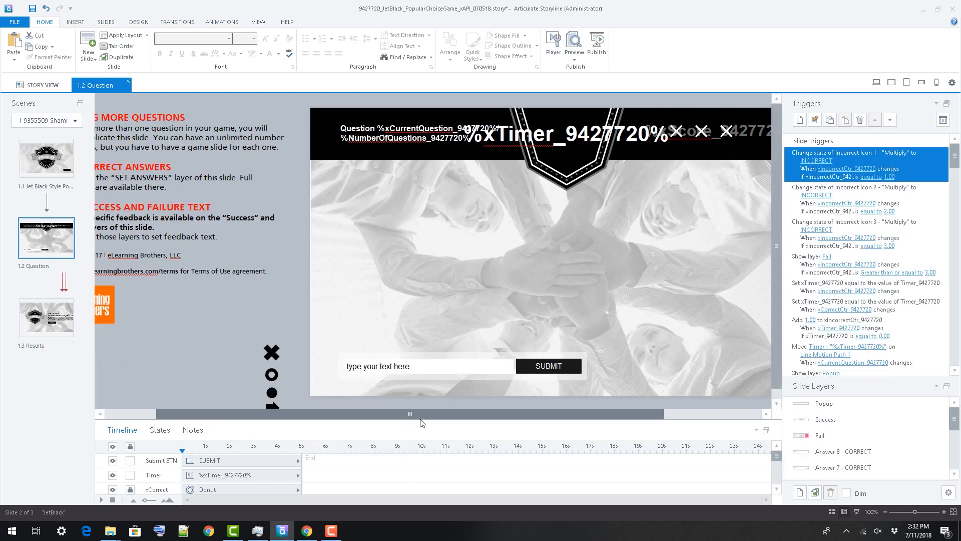
{"action": "scroll", "coordinate": [423, 420], "scroll_direction": "right", "scroll_amount": 3}
{"action": "left_click", "coordinate": [50, 306]}
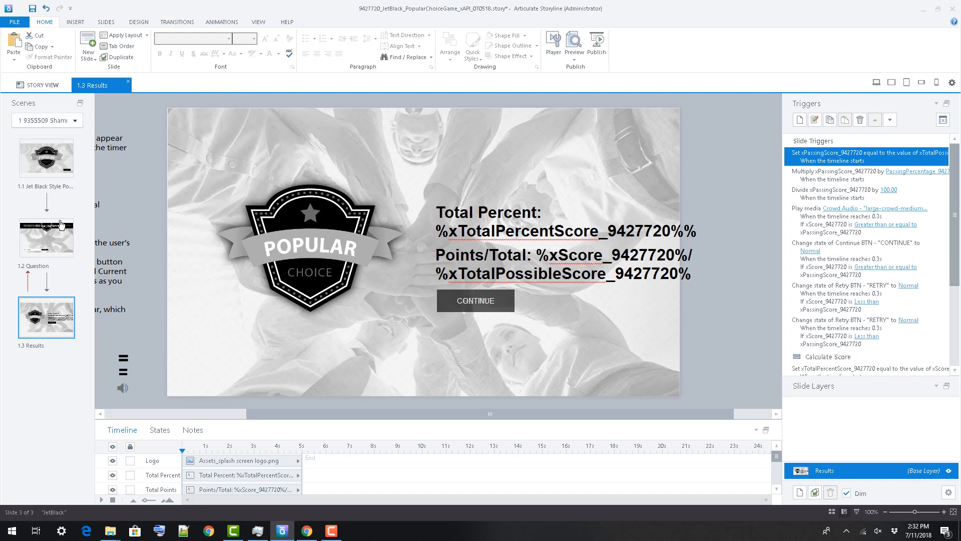
- Return to the Question slide, check its list of layers and toggle all base-layer objects hidden and visible again
{"action": "left_click", "coordinate": [57, 237]}
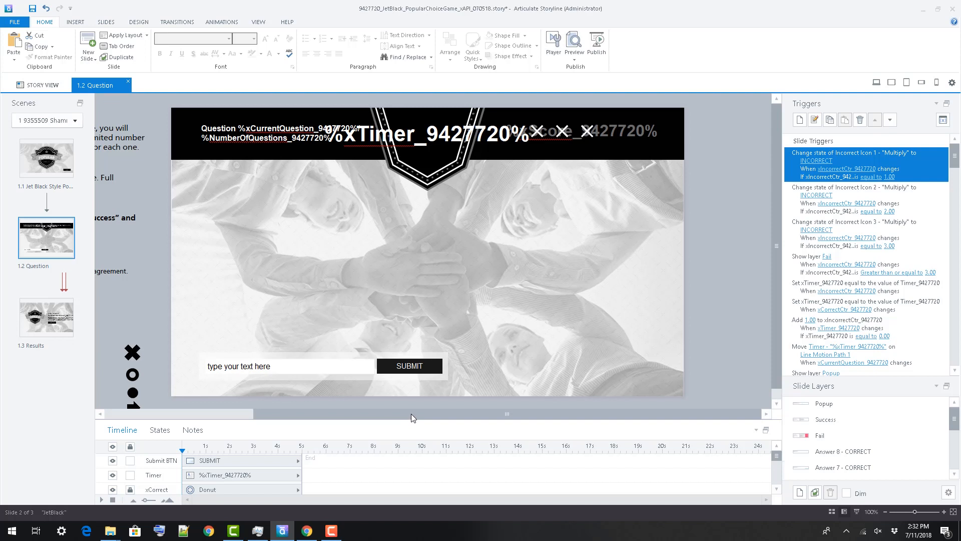
{"action": "scroll", "coordinate": [846, 462], "scroll_direction": "down", "scroll_amount": 3}
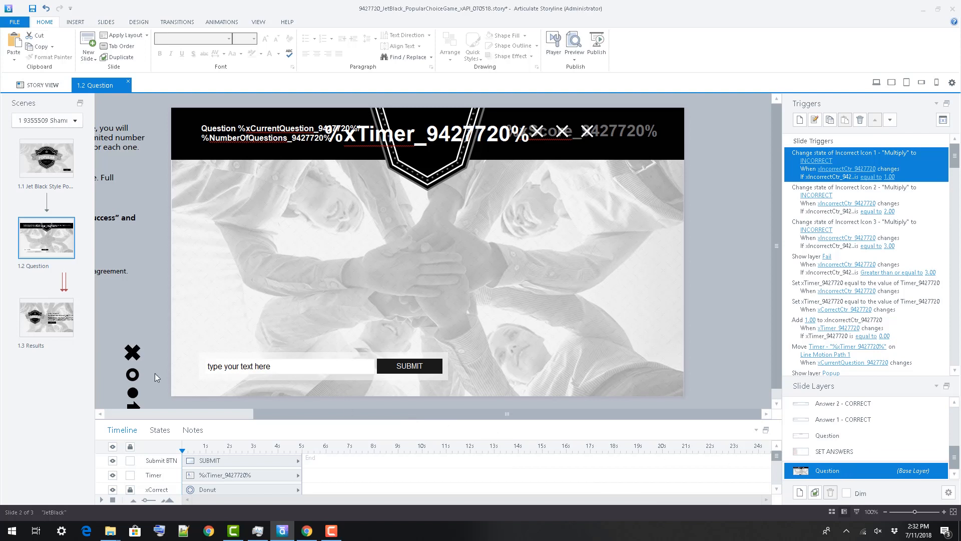
{"action": "left_click", "coordinate": [113, 445]}
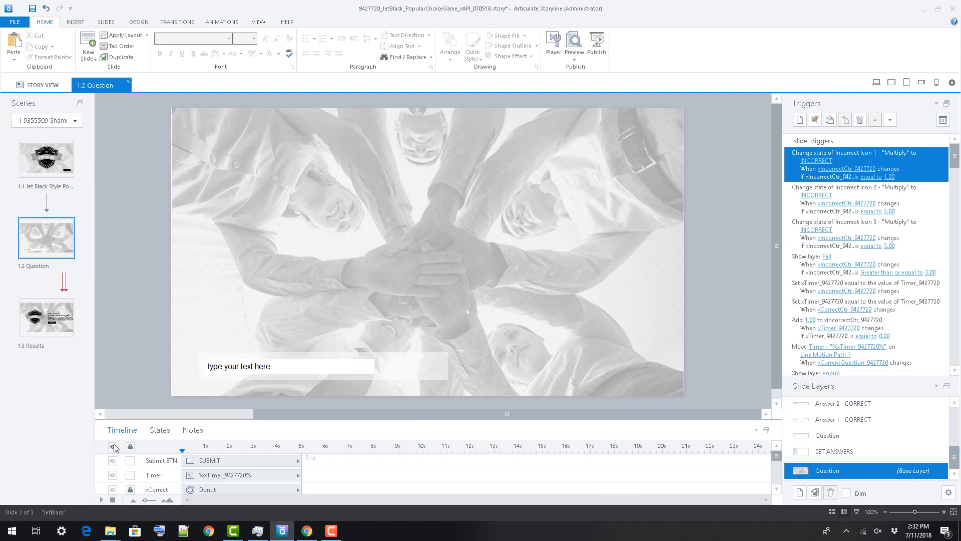
{"action": "left_click", "coordinate": [113, 445]}
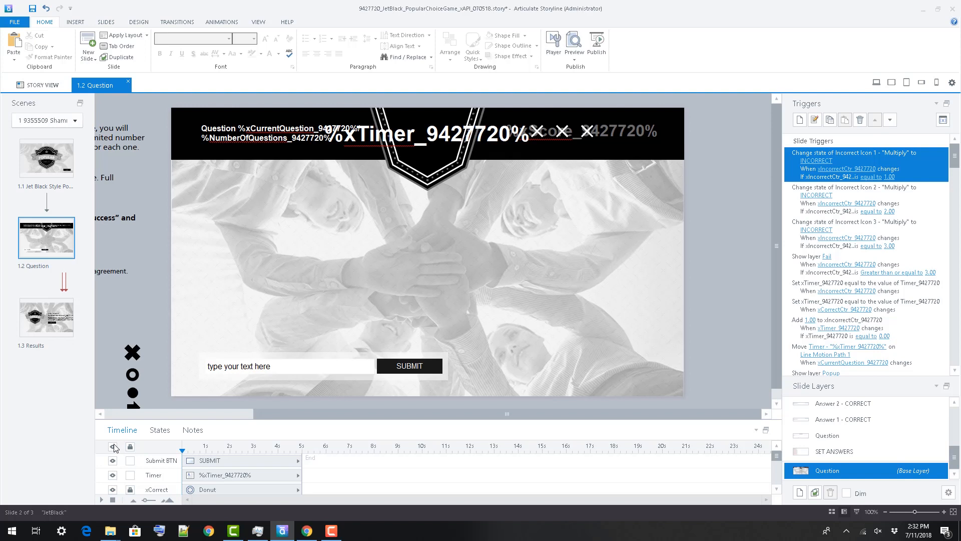
- Open the SET ANSWERS layer and review the triggers that define the number of answers and correct answers 1 to 4
{"action": "left_click", "coordinate": [818, 453]}
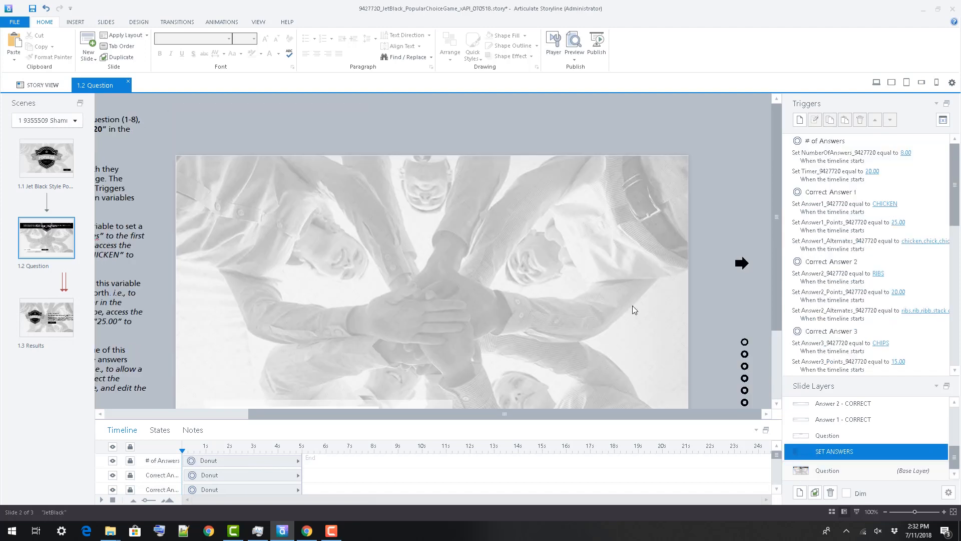
{"action": "scroll", "coordinate": [632, 306], "scroll_direction": "down", "scroll_amount": 3}
{"action": "scroll", "coordinate": [632, 305], "scroll_direction": "up", "scroll_amount": 3}
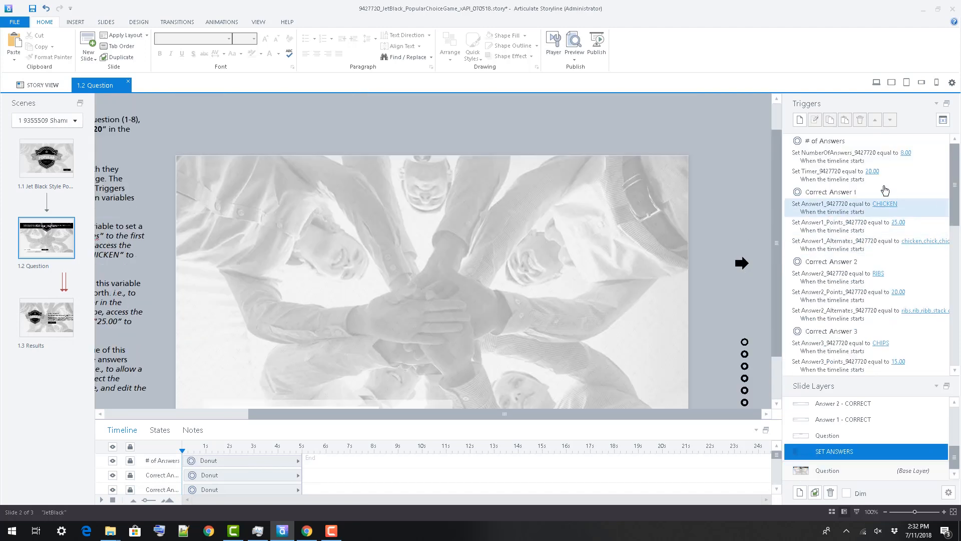
{"action": "left_click", "coordinate": [833, 155]}
{"action": "left_click", "coordinate": [834, 208]}
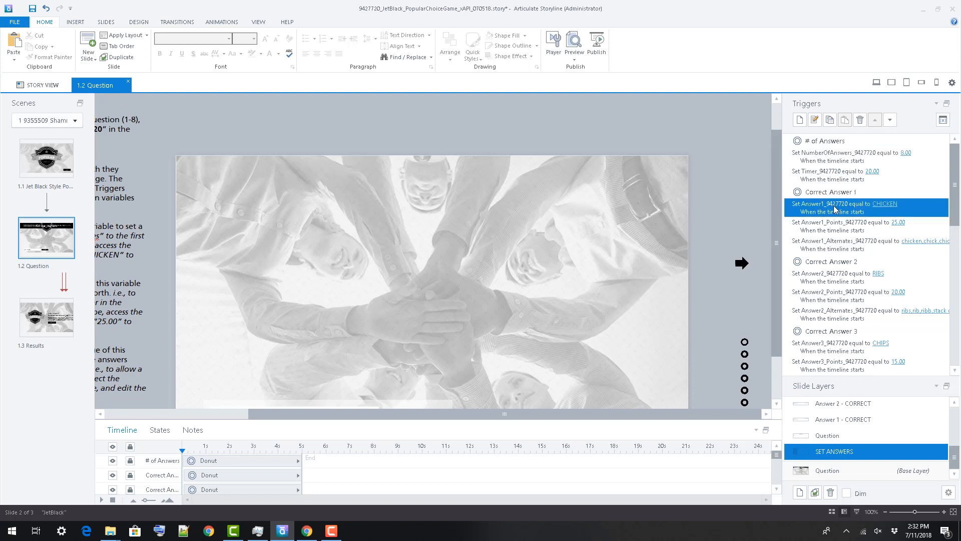
{"action": "left_click", "coordinate": [832, 277]}
{"action": "left_click", "coordinate": [831, 348]}
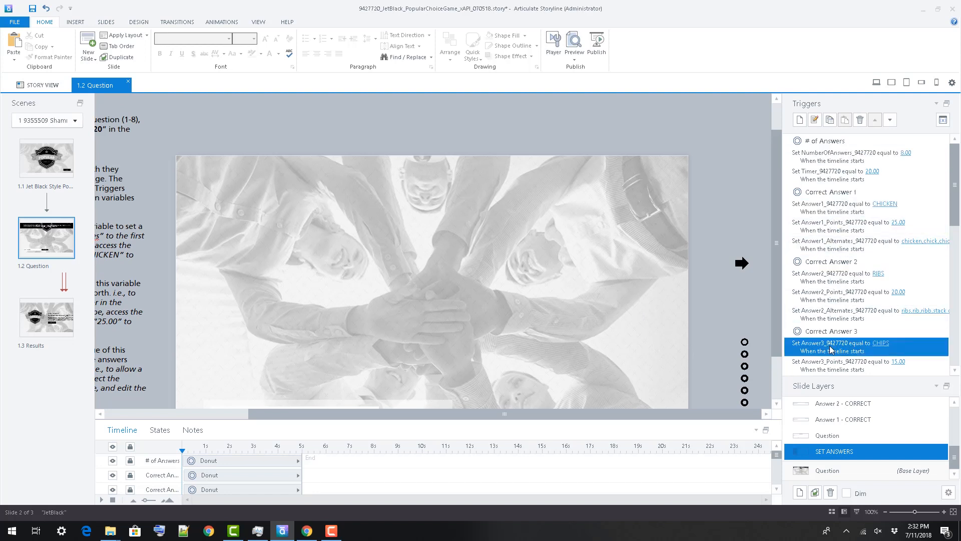
{"action": "scroll", "coordinate": [831, 349], "scroll_direction": "down", "scroll_amount": 1}
{"action": "scroll", "coordinate": [830, 348], "scroll_direction": "down", "scroll_amount": 1}
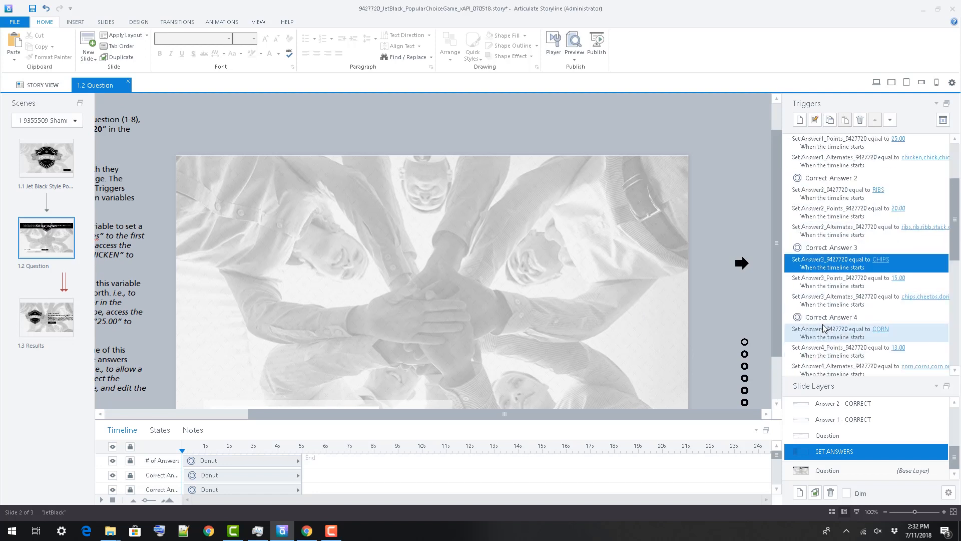
{"action": "left_click", "coordinate": [825, 329]}
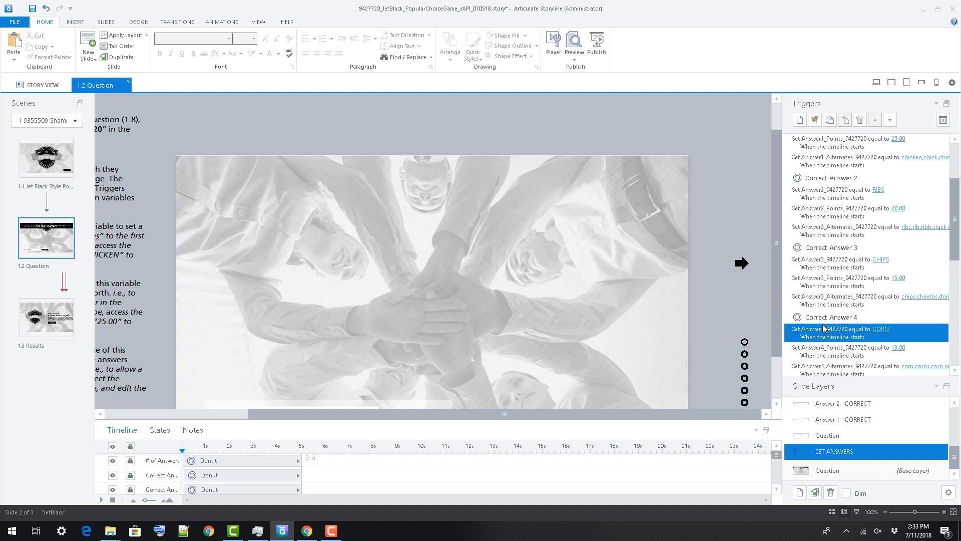
- Open the slide's Question layer, toggle its objects hidden and visible, and examine the question text box
{"action": "left_click", "coordinate": [827, 434]}
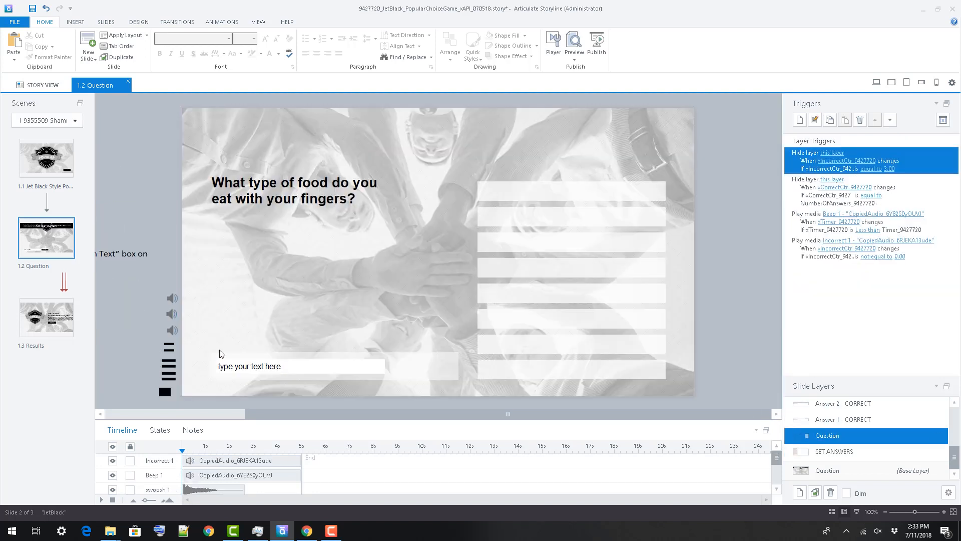
{"action": "left_click", "coordinate": [113, 447]}
{"action": "left_click", "coordinate": [113, 447]}
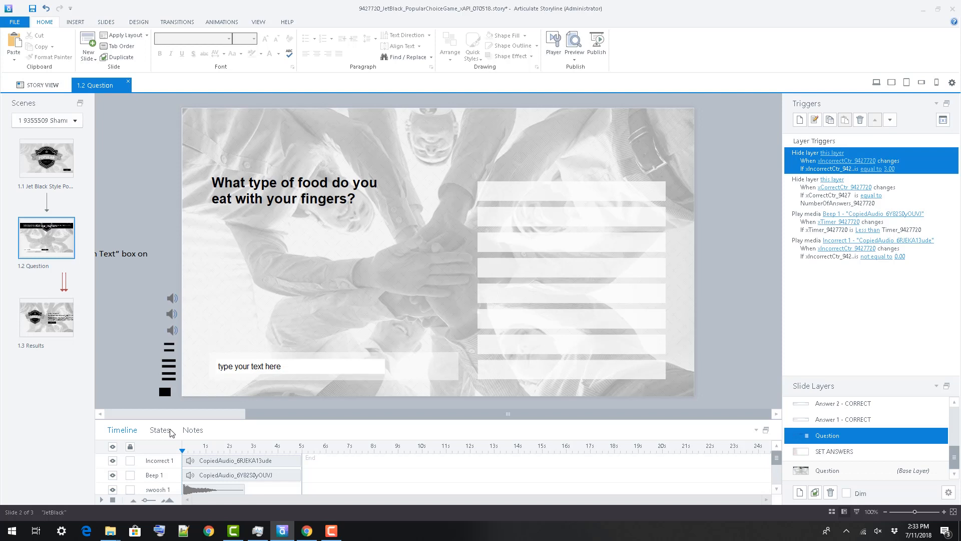
{"action": "left_click", "coordinate": [287, 177]}
{"action": "left_click", "coordinate": [148, 149]}
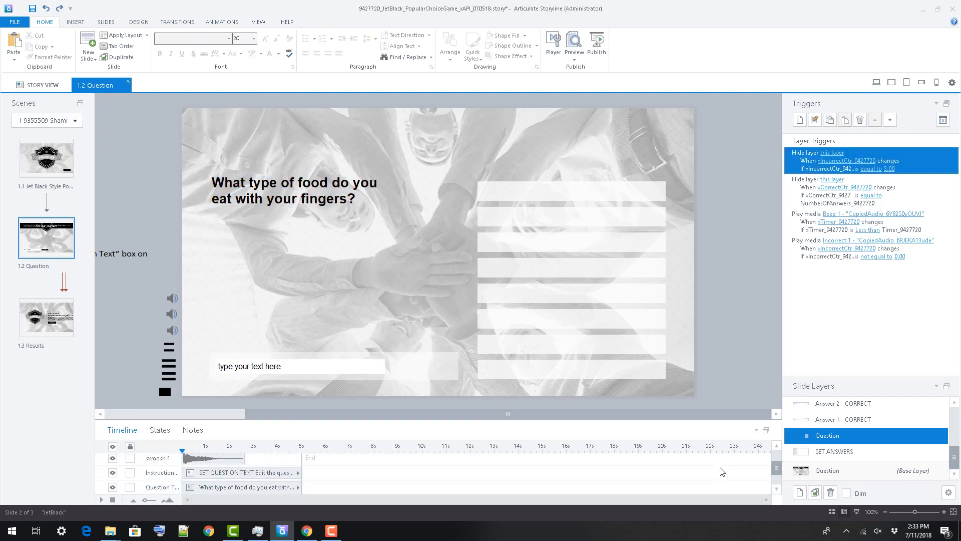
- Open the Answer 1 - CORRECT layer and toggle its objects hidden and visible to see what it contains
{"action": "left_click", "coordinate": [839, 421]}
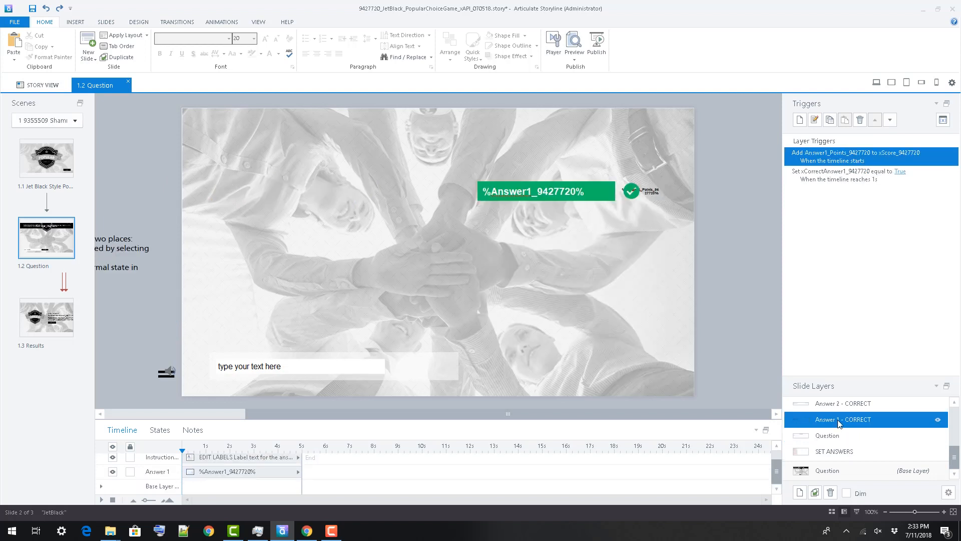
{"action": "left_click", "coordinate": [112, 446]}
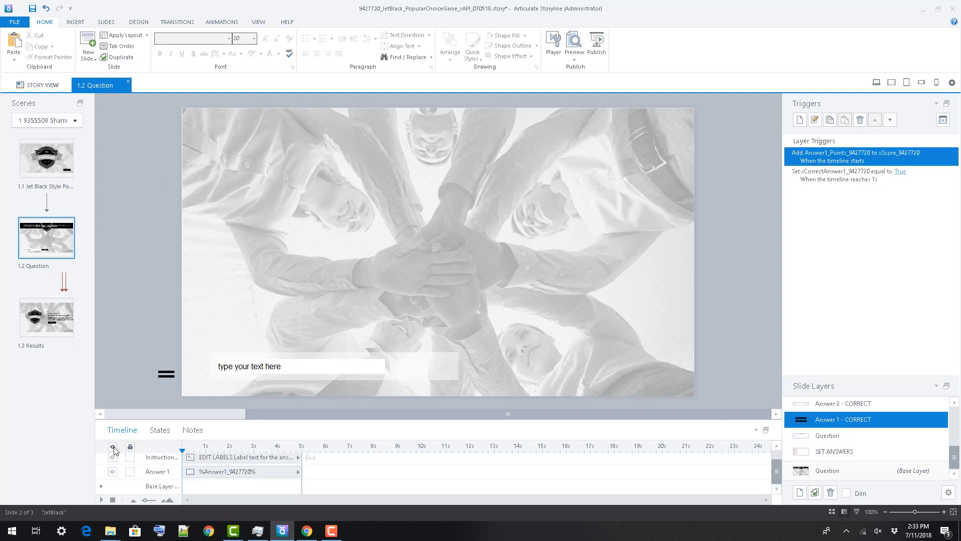
{"action": "left_click", "coordinate": [112, 447]}
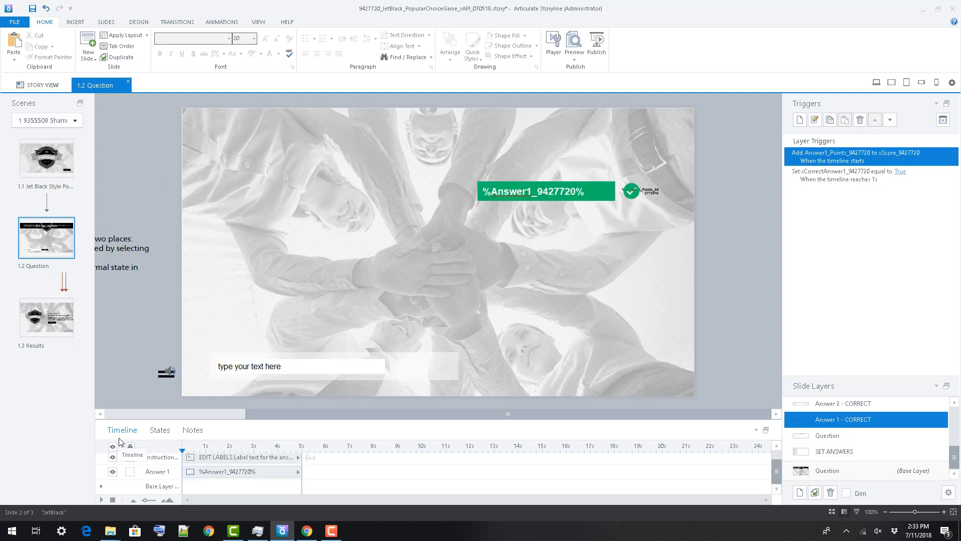
- Try a grey shape fill on the Answer 1 label and undo it
{"action": "left_click", "coordinate": [503, 197]}
{"action": "left_click", "coordinate": [490, 37]}
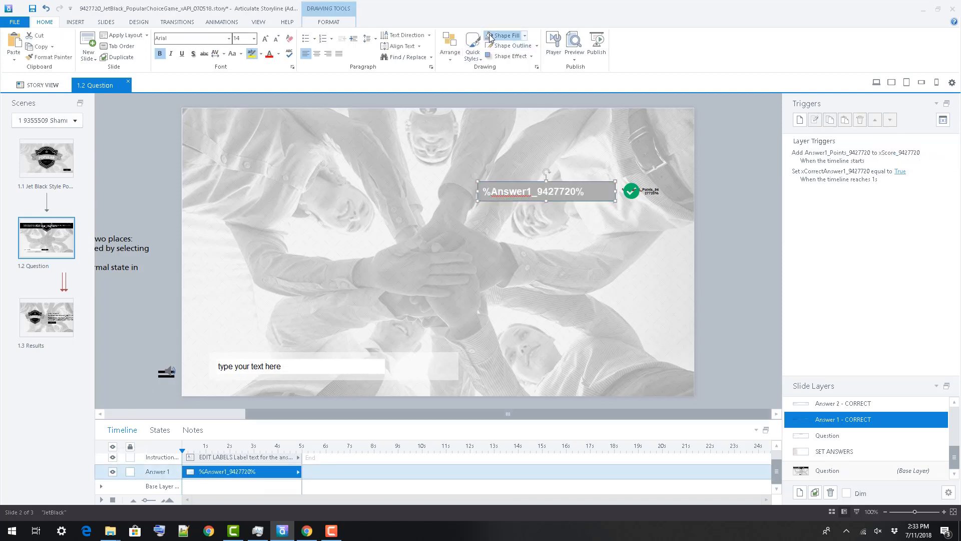
{"action": "key", "text": "ctrl+z"}
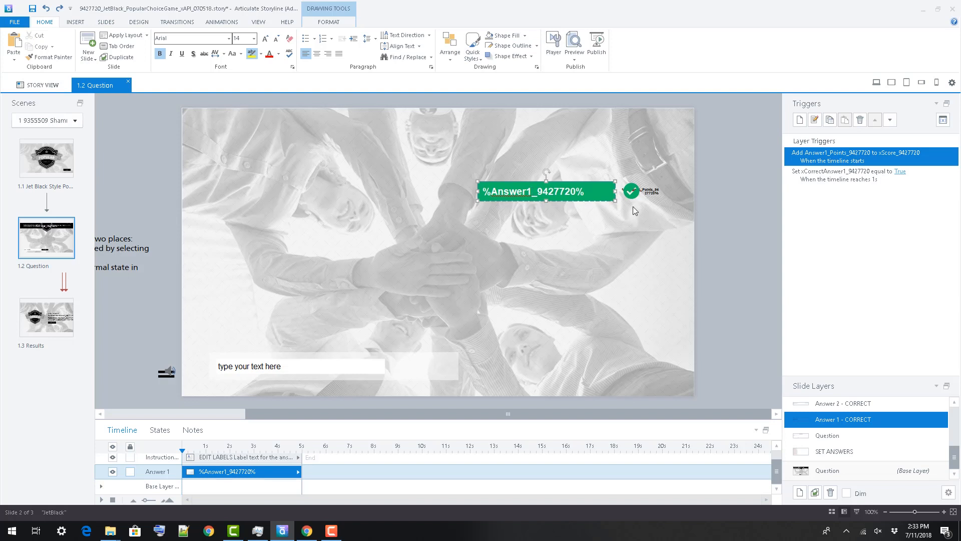
- Try font size 10 on the Answer 1 label, browse the font colours without picking one, and undo the size change
{"action": "left_click", "coordinate": [242, 38]}
{"action": "type", "text": "10"}
{"action": "key", "text": "Return"}
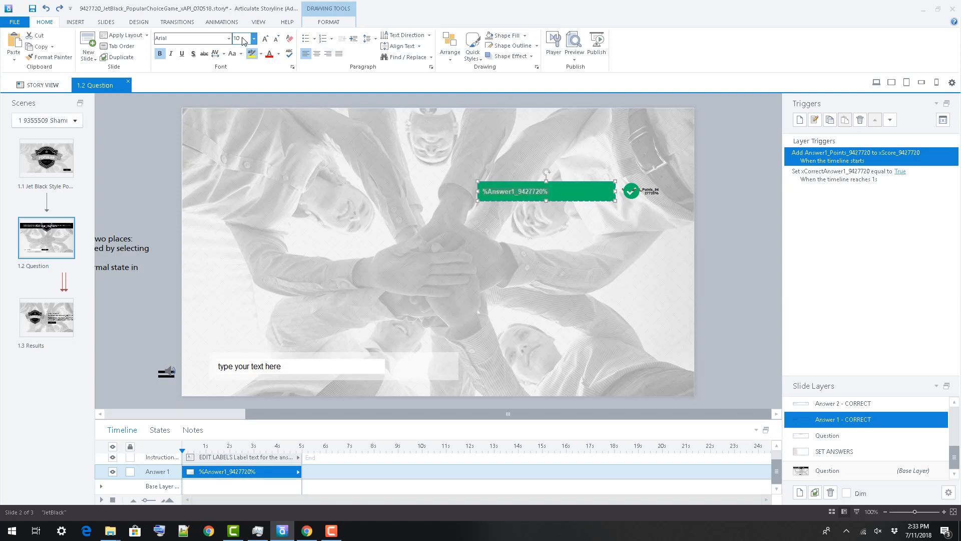
{"action": "left_click", "coordinate": [278, 54]}
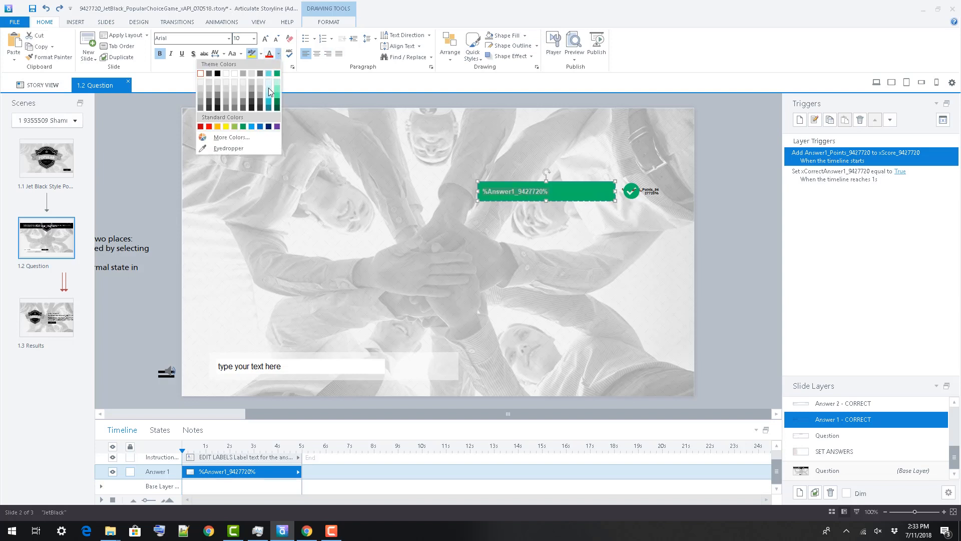
{"action": "key", "text": "Escape"}
{"action": "key", "text": "ctrl+z"}
- Open the Answer 1 label's Normal state for editing and select its side label and check mark icon
{"action": "left_click", "coordinate": [152, 149]}
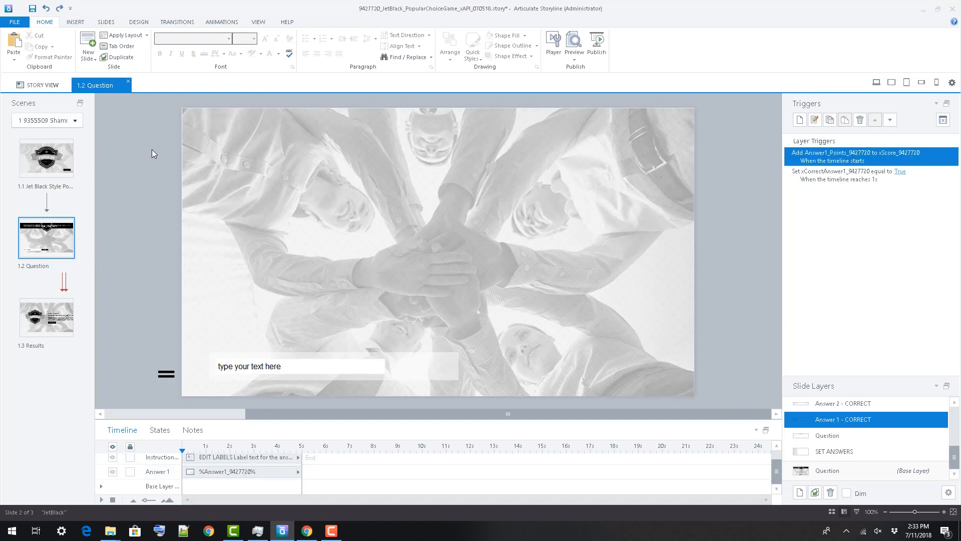
{"action": "left_click", "coordinate": [158, 471]}
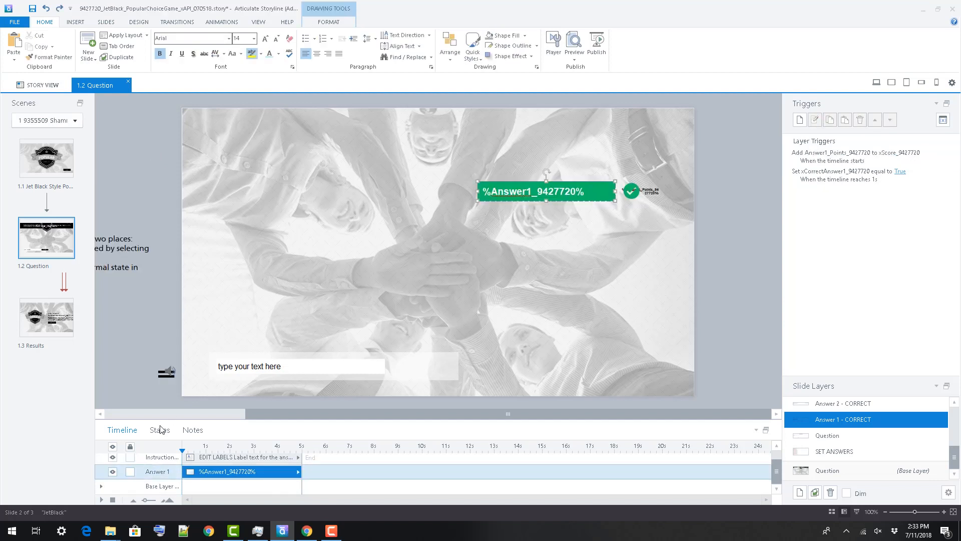
{"action": "left_click", "coordinate": [160, 429]}
{"action": "double_click", "coordinate": [122, 478]}
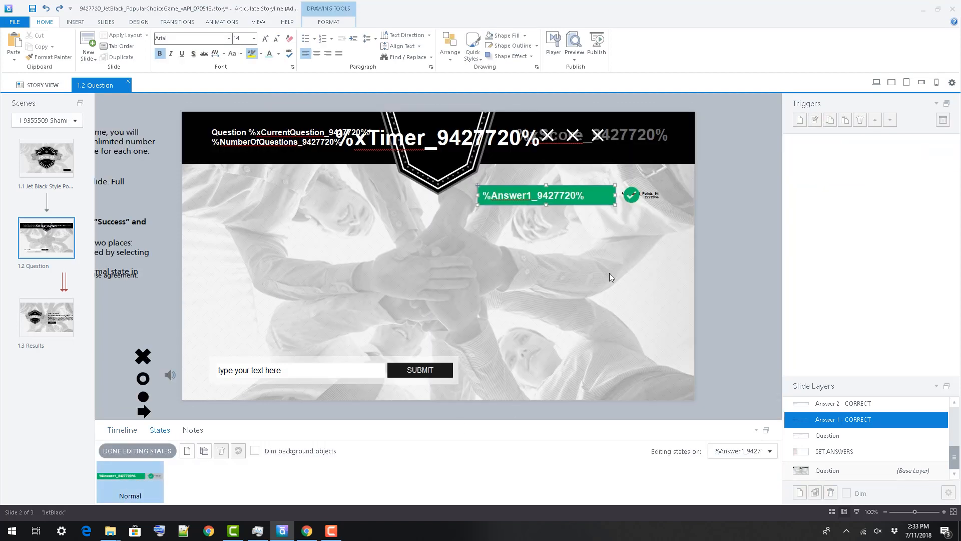
{"action": "left_click", "coordinate": [632, 198]}
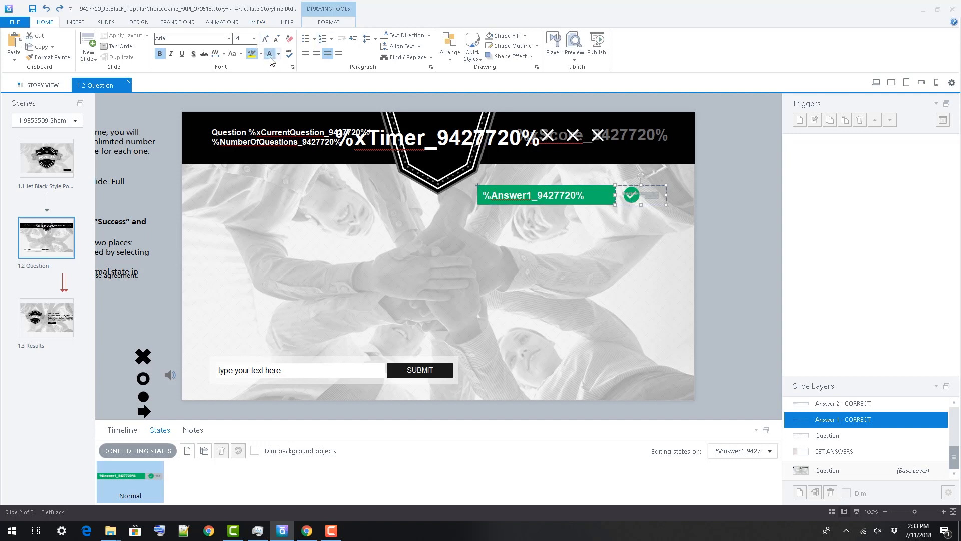
{"action": "left_click", "coordinate": [721, 245]}
{"action": "left_click", "coordinate": [632, 196]}
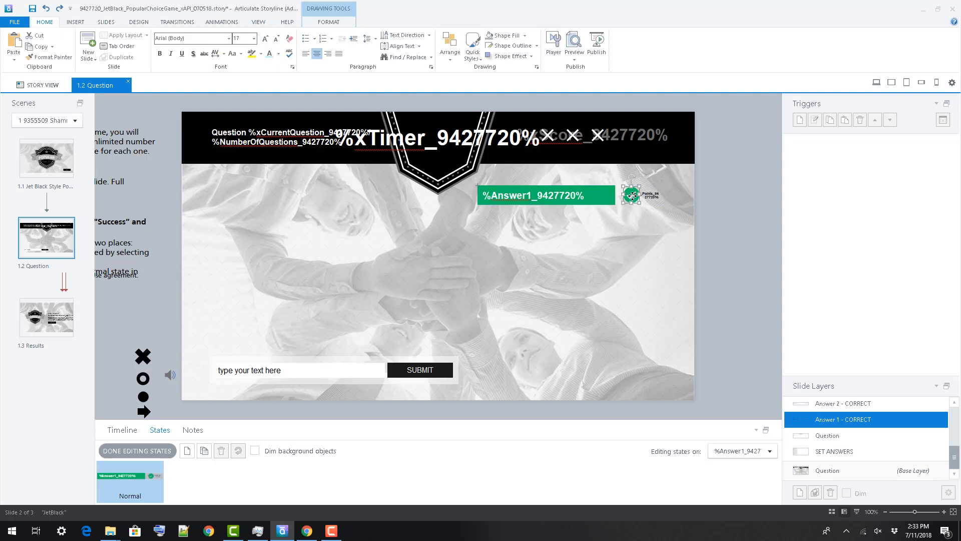
- Try a black shape fill on the Answer 1 check mark icon, undo it and finish editing the state
{"action": "left_click", "coordinate": [524, 36]}
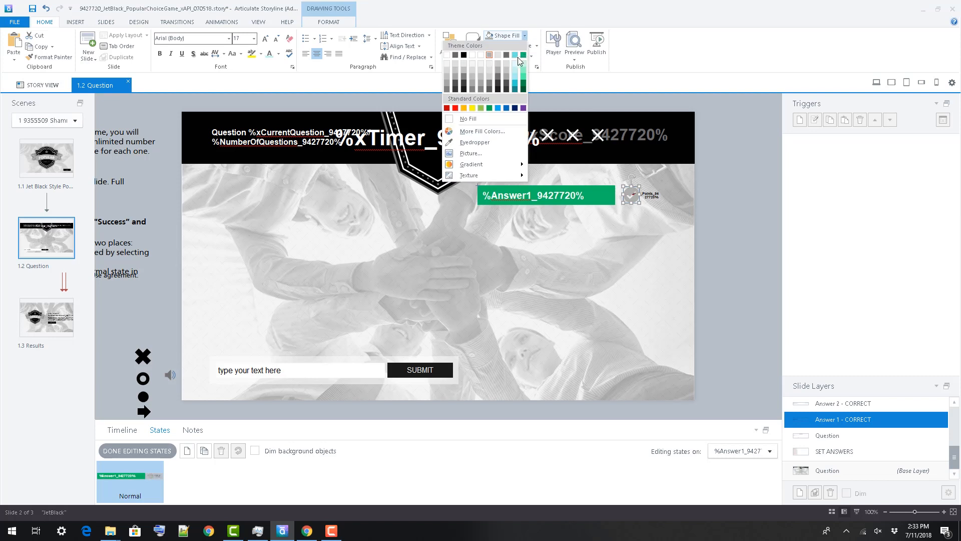
{"action": "left_click", "coordinate": [463, 56]}
{"action": "left_click", "coordinate": [738, 244]}
{"action": "key", "text": "ctrl+z"}
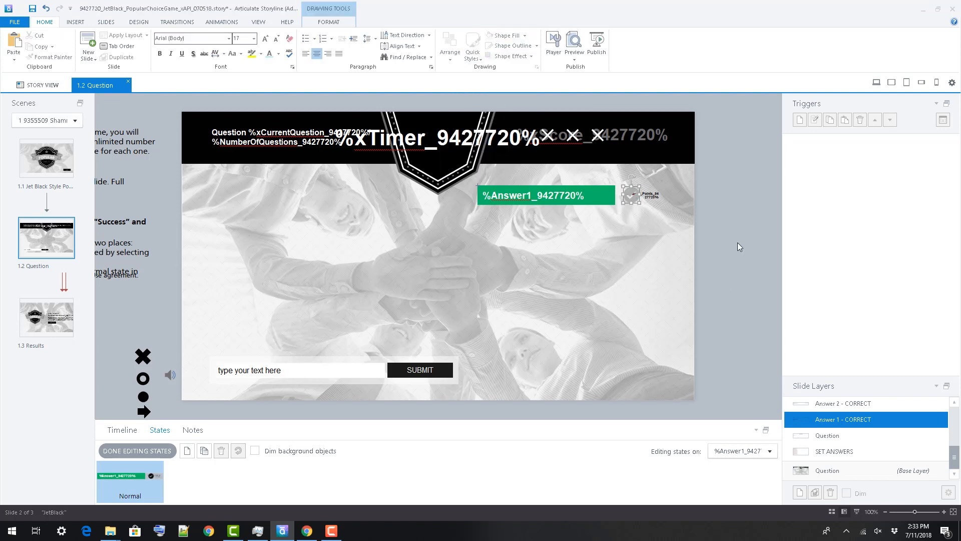
{"action": "key", "text": "ctrl+z"}
{"action": "left_click", "coordinate": [127, 451]}
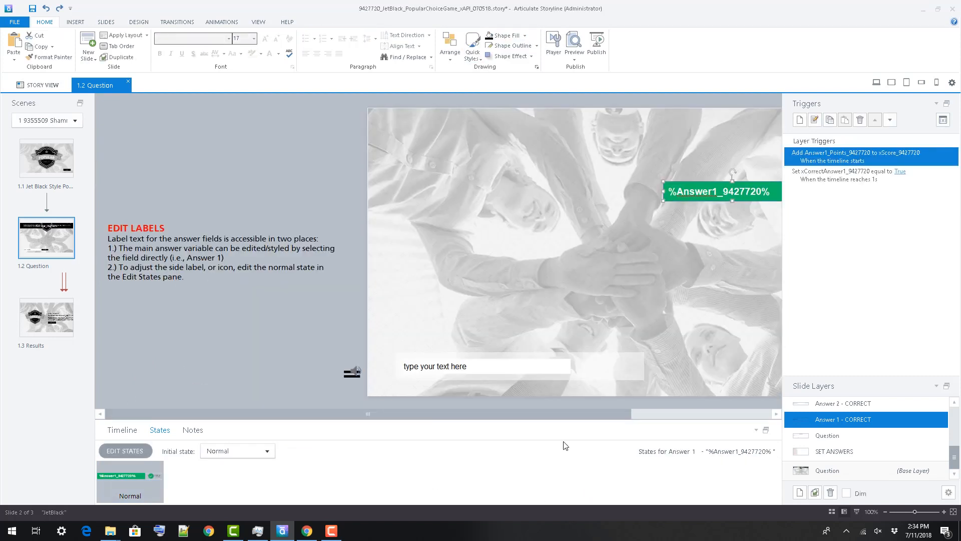
- Go through the remaining Answer - CORRECT layers, from Answer 2 to Answer 8, and open the Fail layer
{"action": "left_click", "coordinate": [741, 310]}
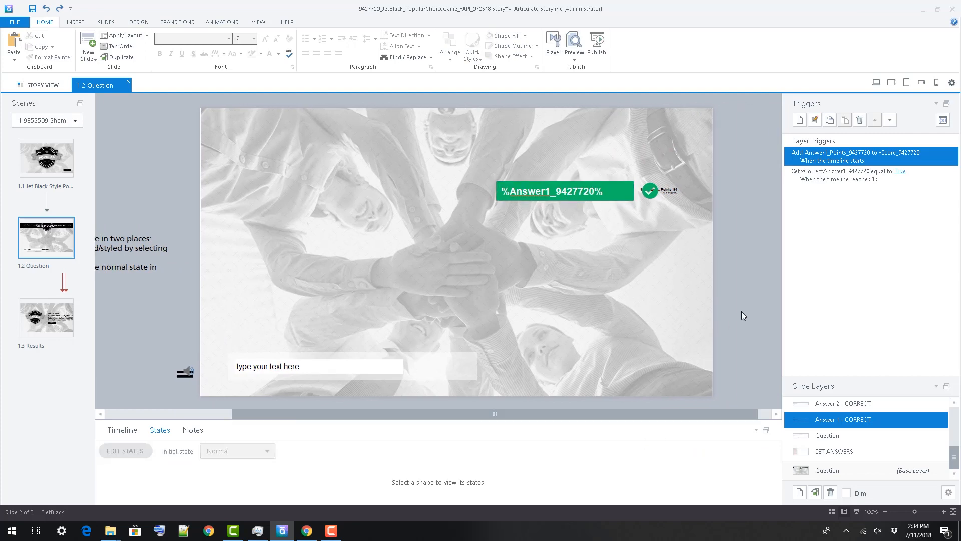
{"action": "key", "text": "Up"}
{"action": "key", "text": "Up"}
{"action": "key", "text": "Up"}
{"action": "key", "text": "Up"}
{"action": "key", "text": "Up"}
{"action": "key", "text": "Up"}
{"action": "key", "text": "Up"}
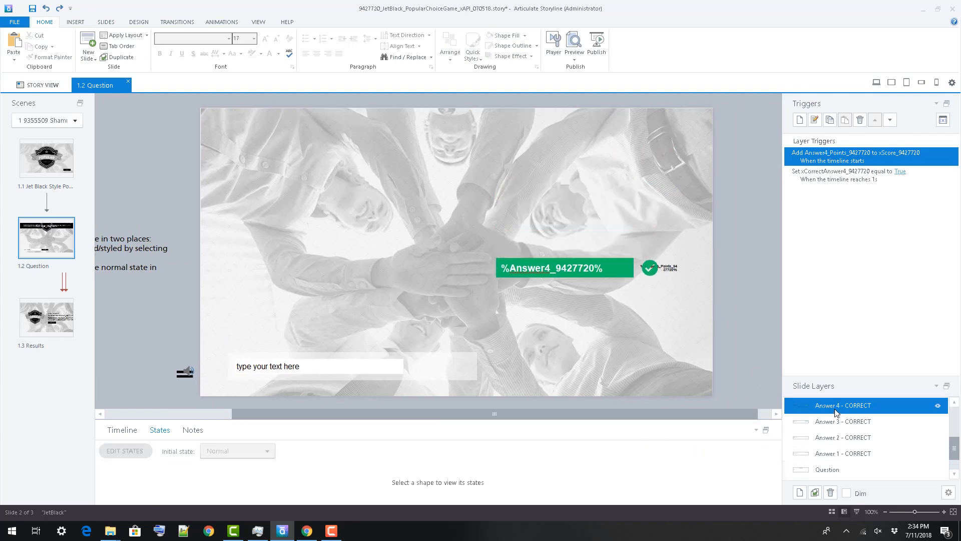
{"action": "key", "text": "Up"}
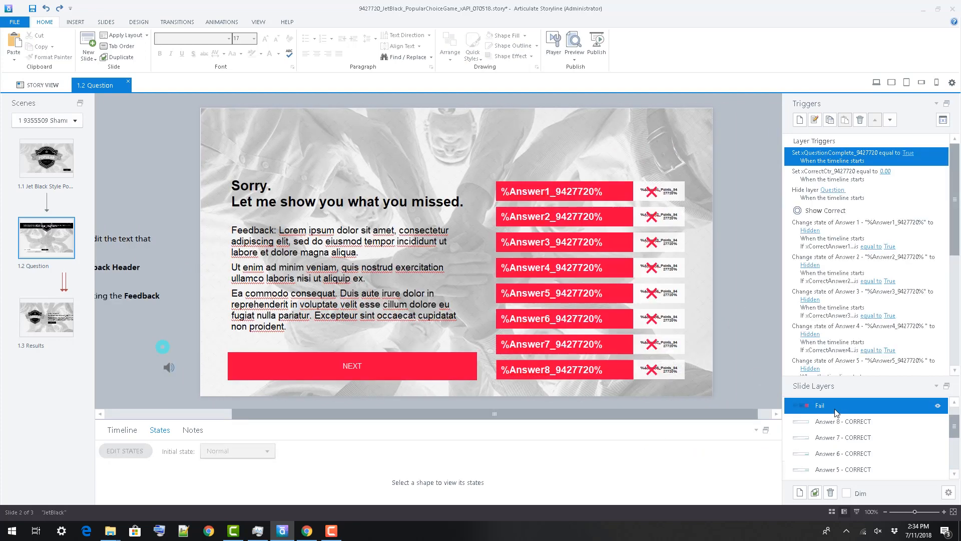
- Toggle the Fail layer's objects hidden and visible, and examine its feedback text, header and NEXT button
{"action": "left_click", "coordinate": [122, 430]}
{"action": "left_click", "coordinate": [113, 446]}
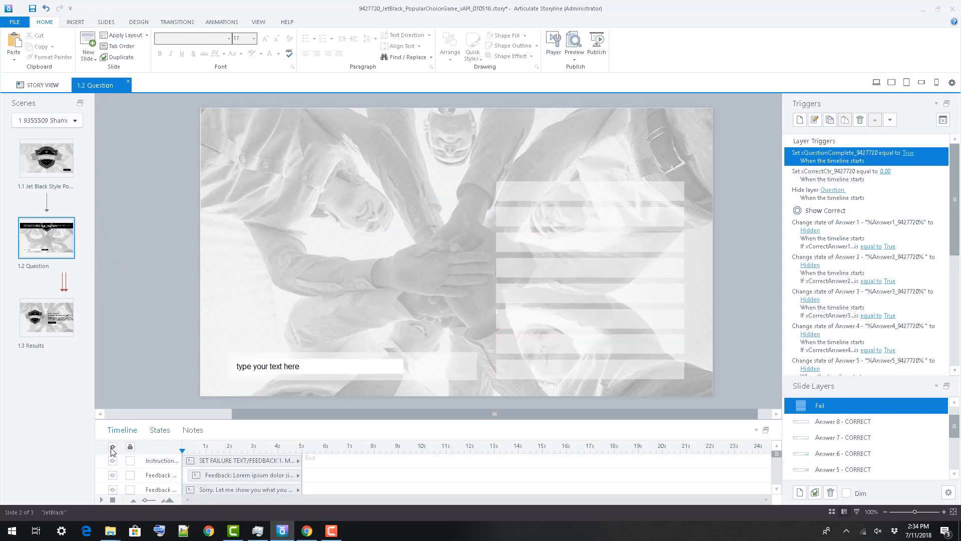
{"action": "left_click", "coordinate": [113, 447]}
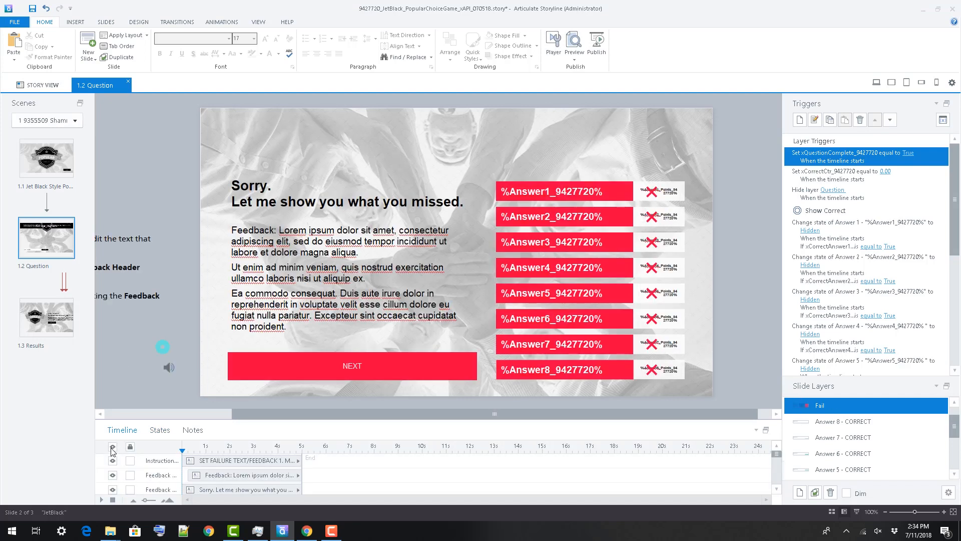
{"action": "left_click", "coordinate": [281, 296]}
{"action": "key", "text": "ctrl+a"}
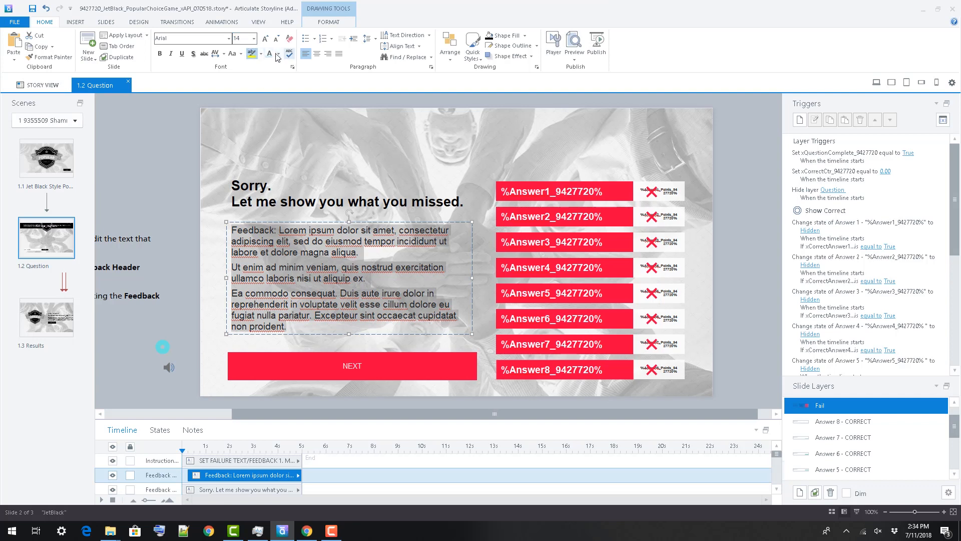
{"action": "left_click", "coordinate": [253, 191]}
{"action": "double_click", "coordinate": [352, 366]}
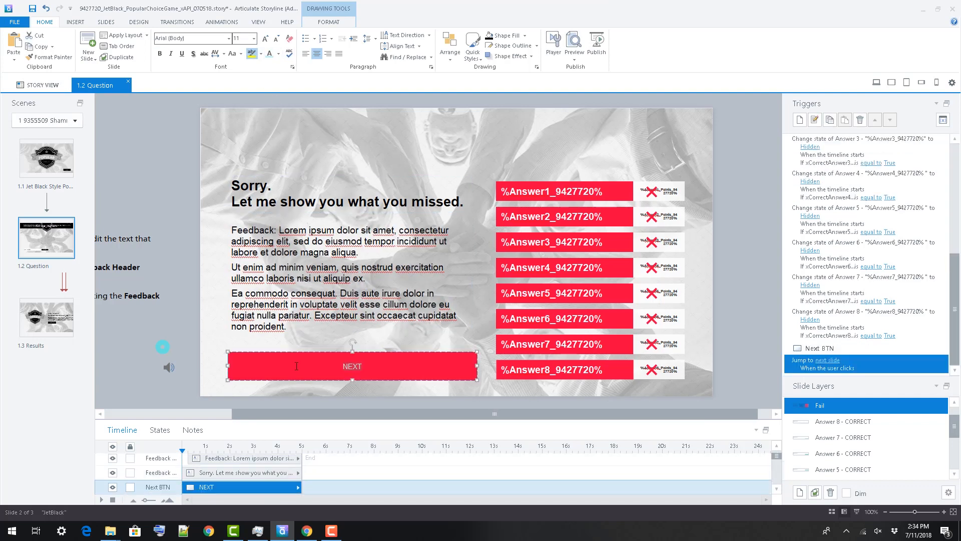
- Try a green shape style on the Fail layer's NEXT button and undo it
{"action": "left_click", "coordinate": [329, 23]}
{"action": "left_click", "coordinate": [393, 56]}
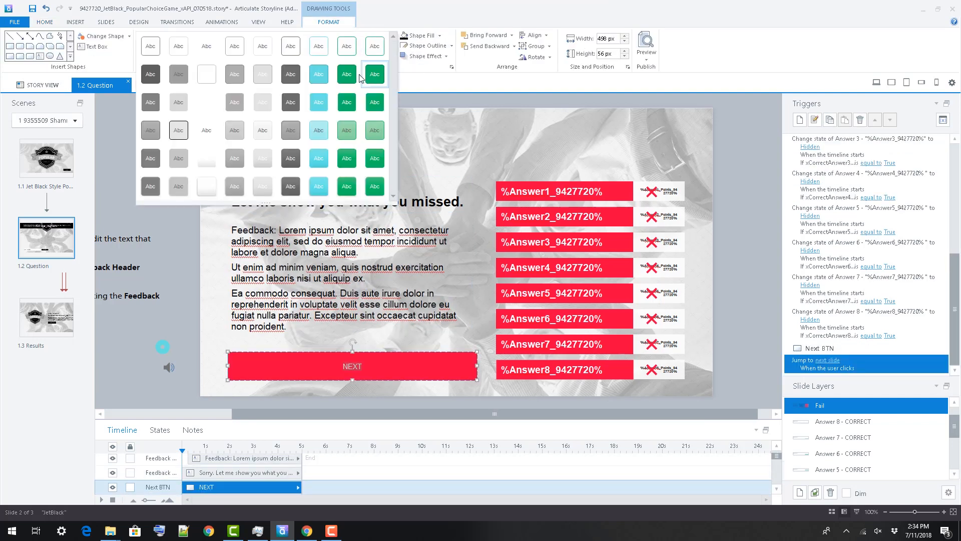
{"action": "left_click", "coordinate": [347, 74]}
{"action": "left_click", "coordinate": [180, 166]}
{"action": "key", "text": "ctrl+z"}
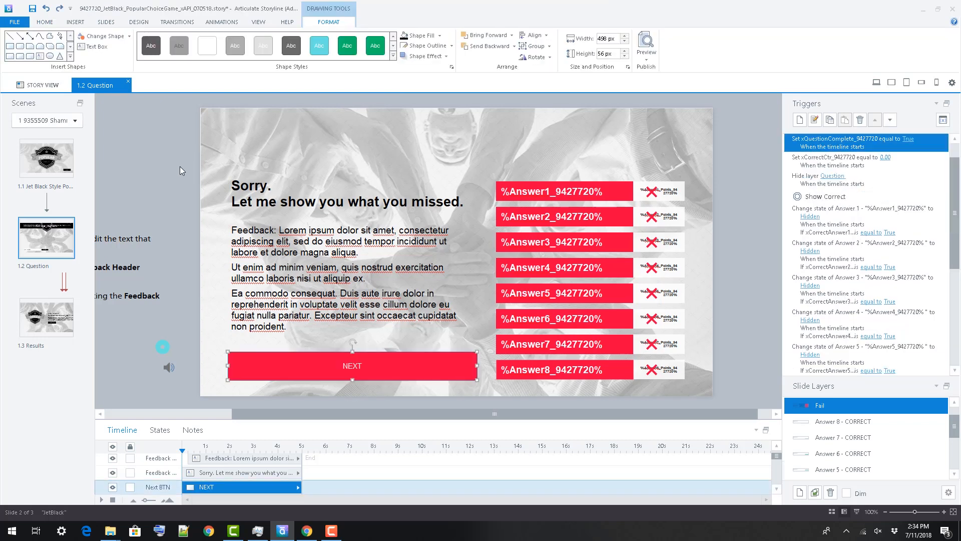
{"action": "left_click", "coordinate": [180, 167]}
- Open the Normal state of the Fail layer's Answer 1 label, examine its red X icon and finish editing the state
{"action": "left_click", "coordinate": [620, 191]}
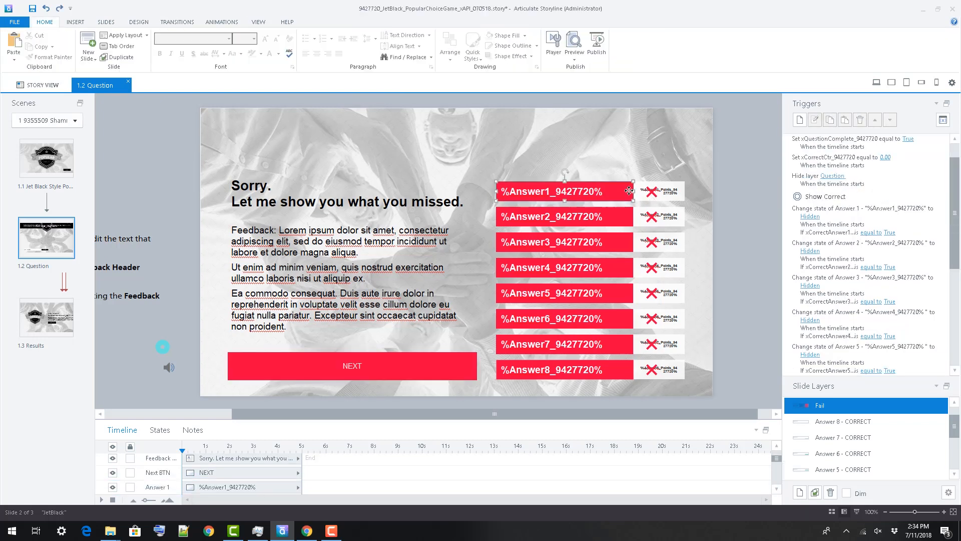
{"action": "left_click", "coordinate": [160, 429]}
{"action": "left_click", "coordinate": [147, 450]}
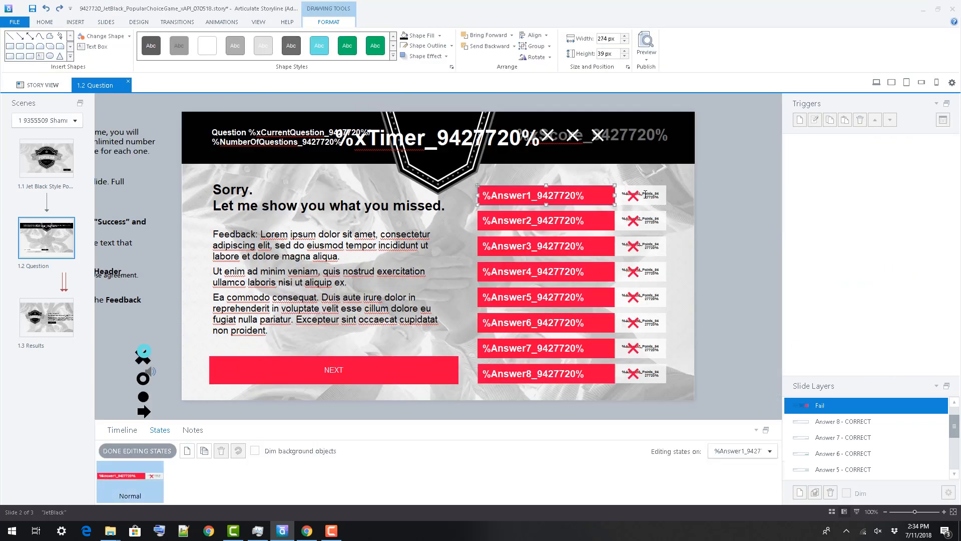
{"action": "left_click", "coordinate": [707, 240]}
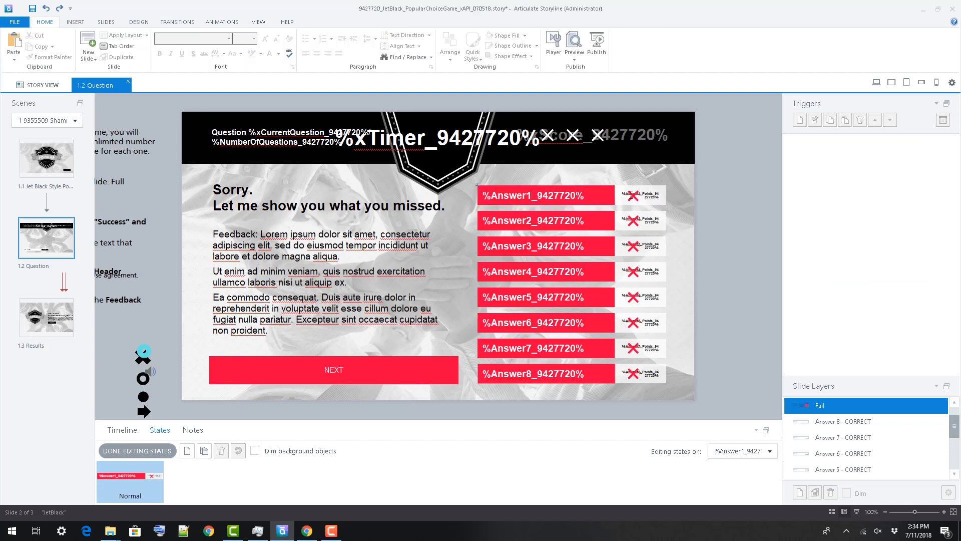
{"action": "left_click", "coordinate": [632, 193]}
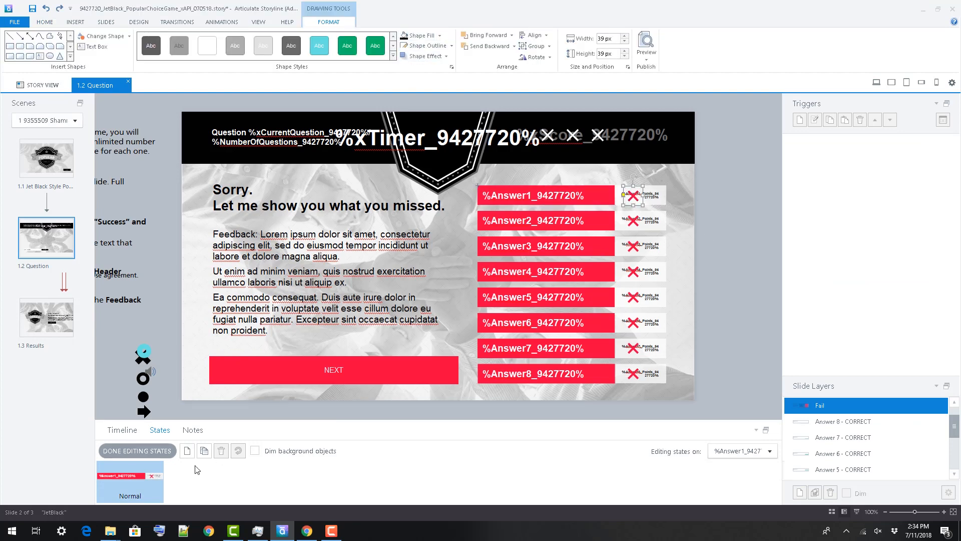
{"action": "left_click", "coordinate": [137, 450]}
{"action": "left_click", "coordinate": [764, 359]}
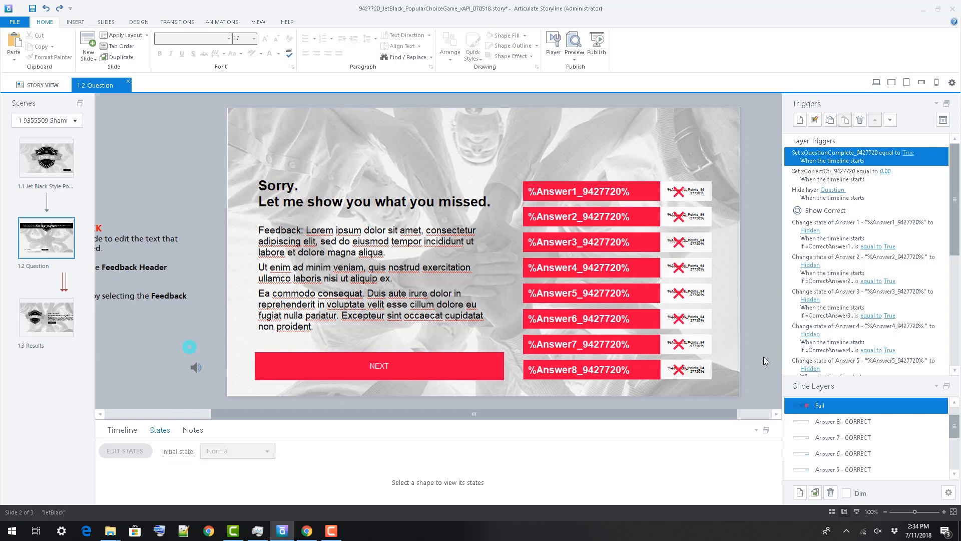
- Open the Success layer and toggle its objects hidden and visible to see what it contains
{"action": "scroll", "coordinate": [839, 422], "scroll_direction": "up", "scroll_amount": 2}
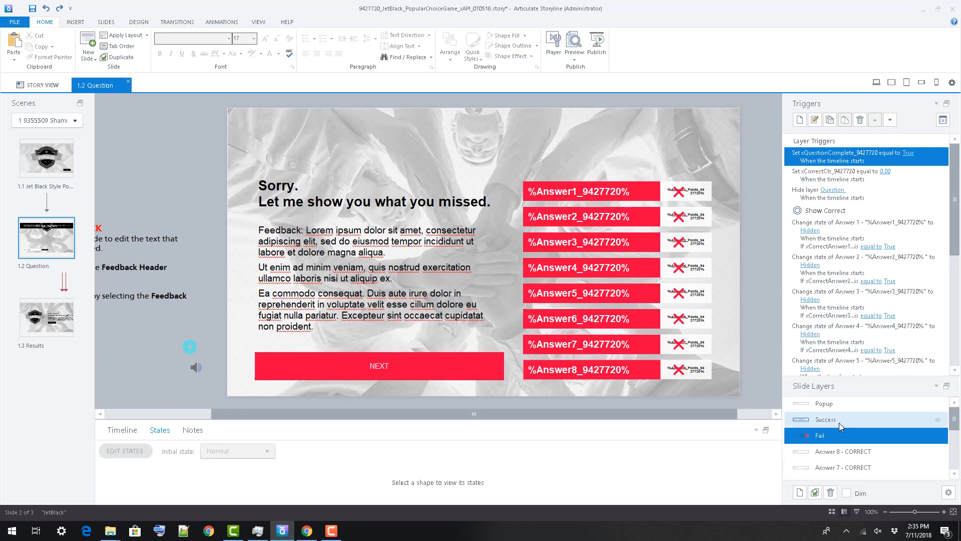
{"action": "left_click", "coordinate": [838, 422]}
{"action": "left_click", "coordinate": [124, 429]}
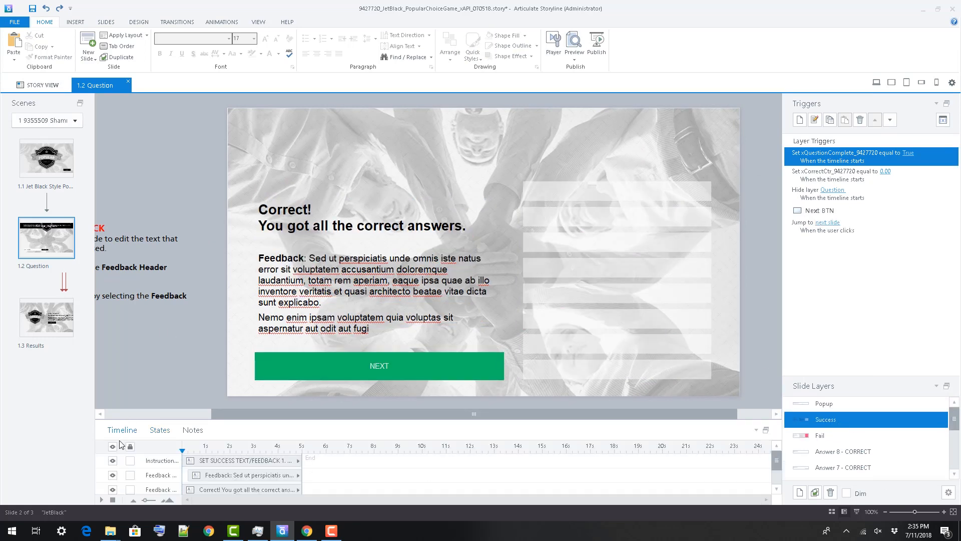
{"action": "left_click", "coordinate": [113, 447]}
{"action": "left_click", "coordinate": [113, 447]}
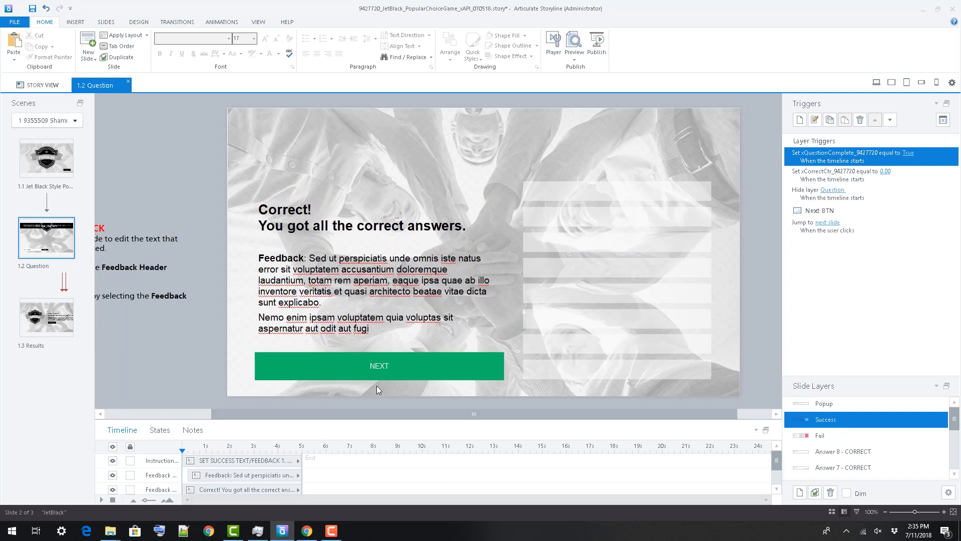
- Examine the Success layer's NEXT button, feedback text and feedback header by selecting each of them
{"action": "left_click", "coordinate": [386, 354]}
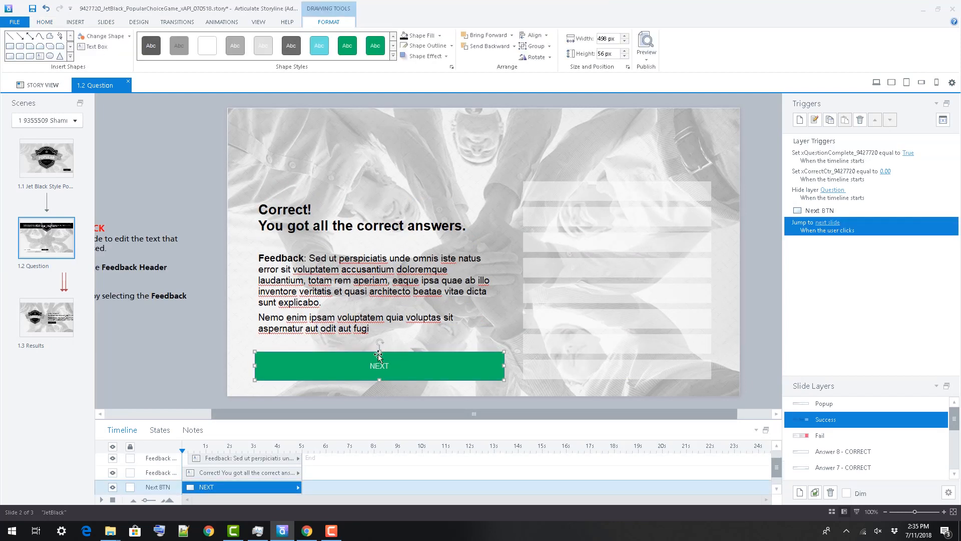
{"action": "left_click", "coordinate": [356, 274]}
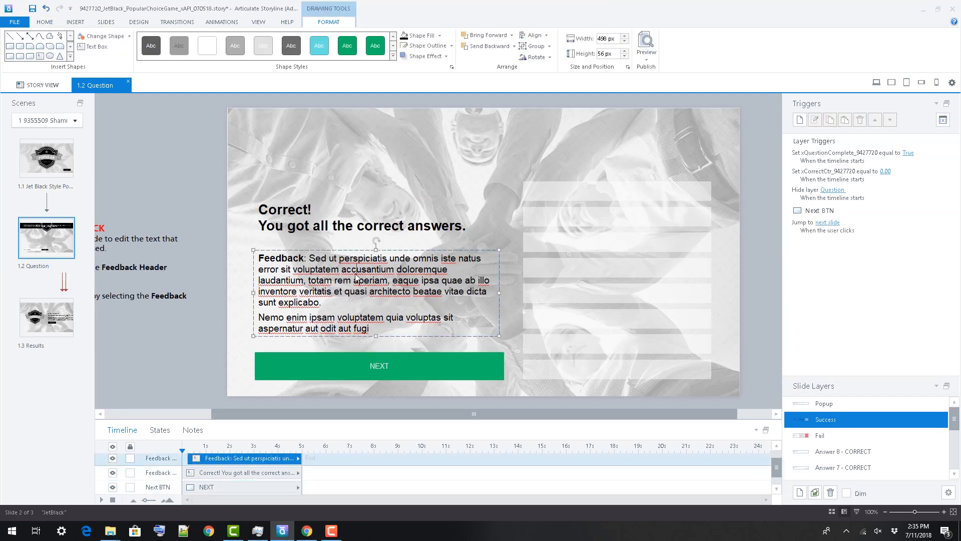
{"action": "left_click", "coordinate": [332, 215]}
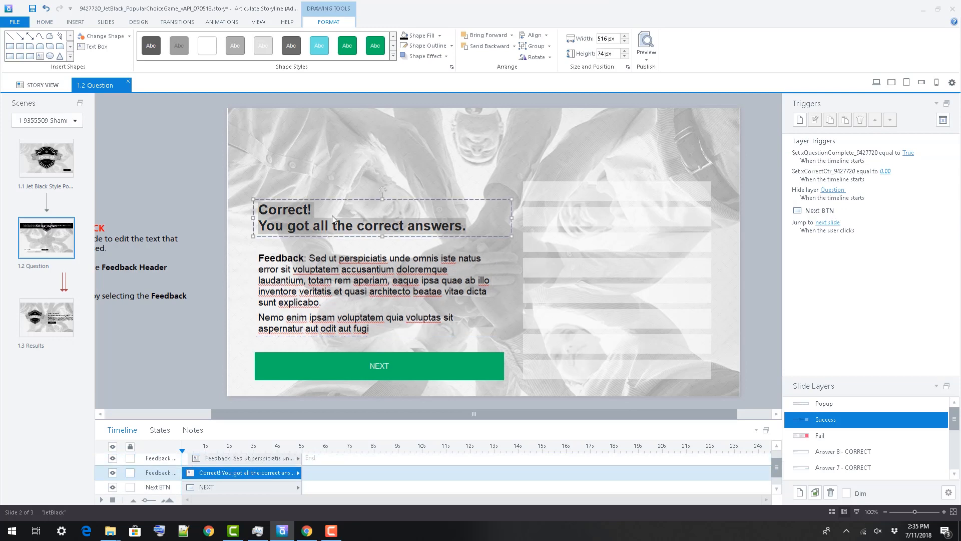
{"action": "left_click", "coordinate": [216, 236]}
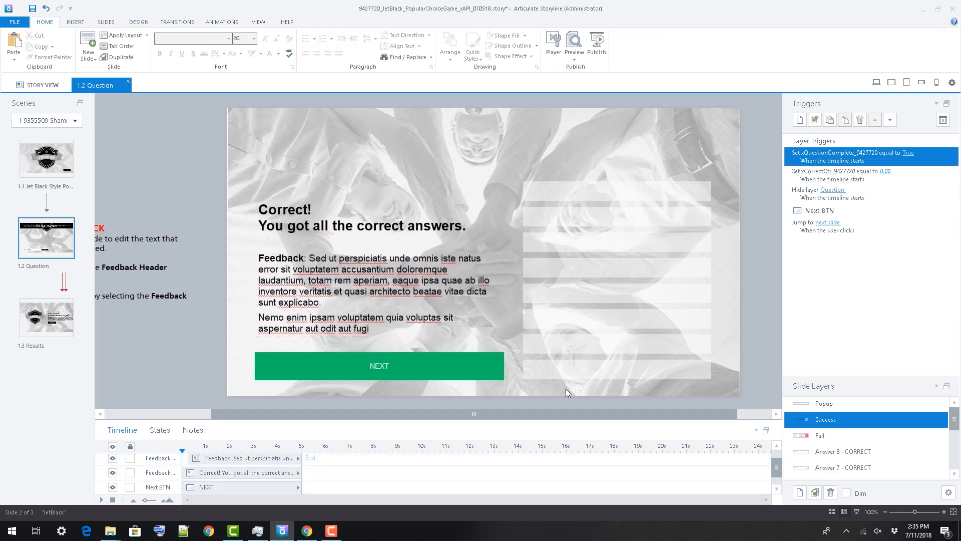
- Open the Popup layer, try a shape fill on its duplicate-answer feedback box and undo it
{"action": "left_click", "coordinate": [811, 404]}
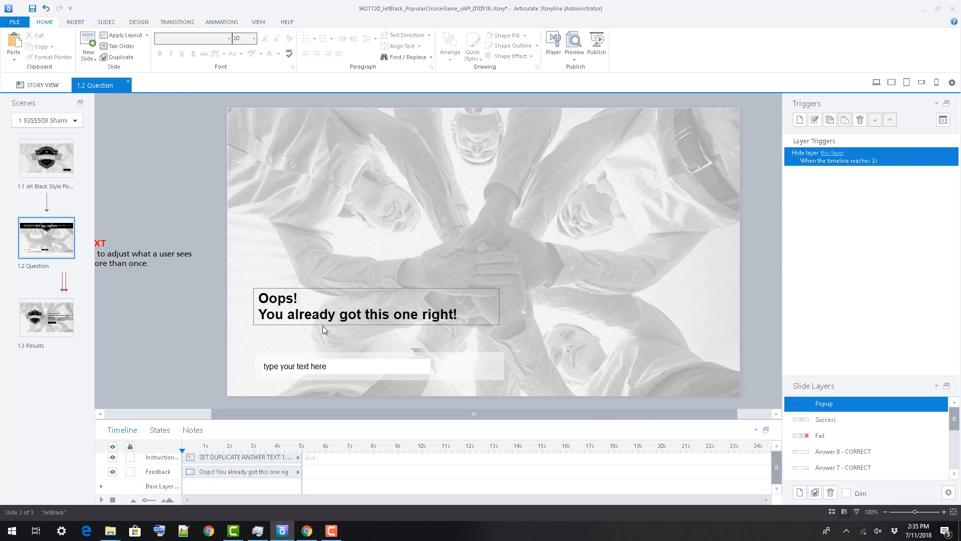
{"action": "left_click", "coordinate": [255, 295]}
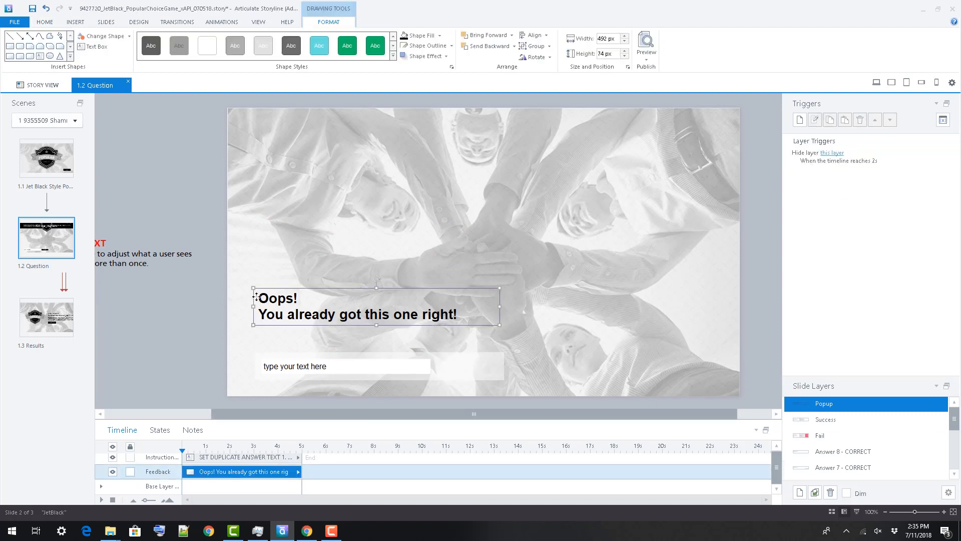
{"action": "left_click", "coordinate": [407, 39]}
{"action": "key", "text": "ctrl+z"}
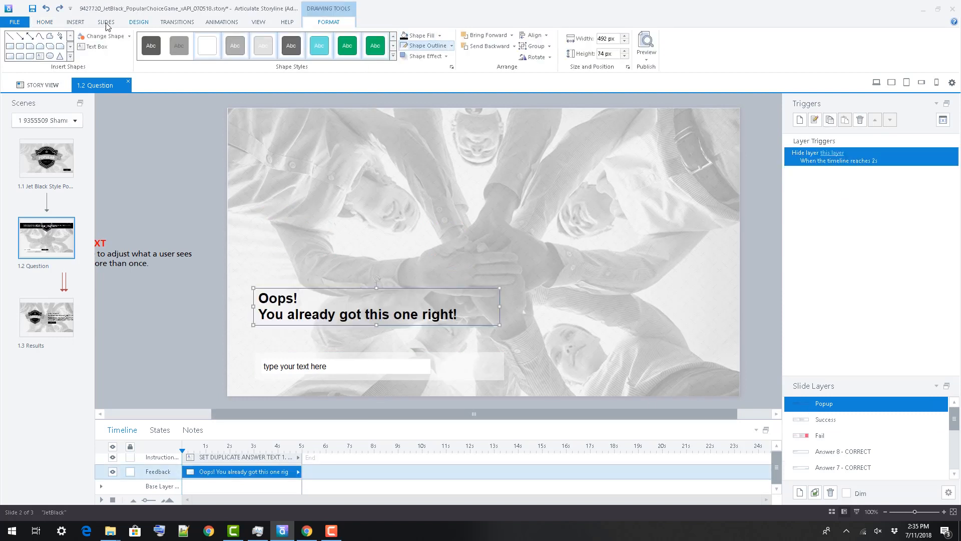
- Try a light blue font colour on the Popup message, undo it, and toggle the layer's objects hidden and visible
{"action": "left_click", "coordinate": [270, 54]}
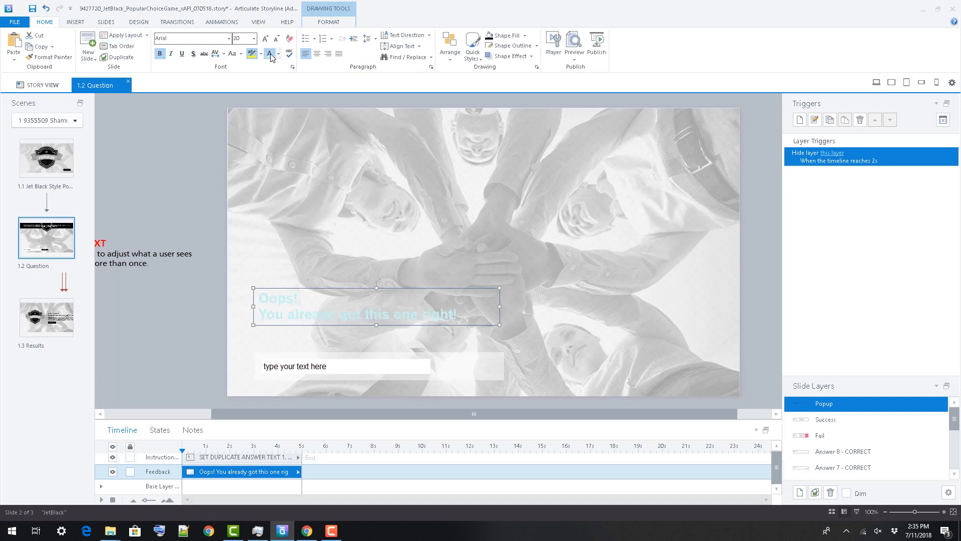
{"action": "left_click", "coordinate": [112, 447]}
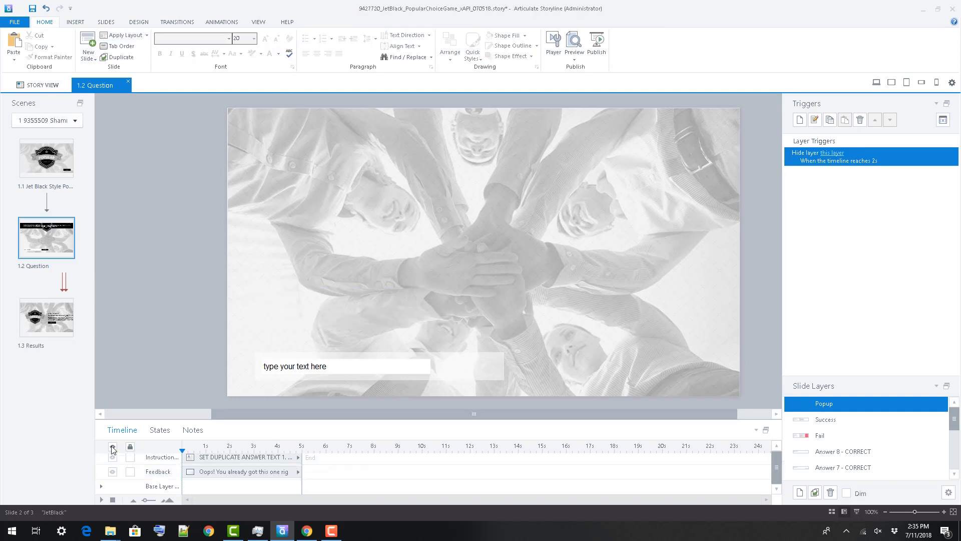
{"action": "left_click", "coordinate": [112, 447]}
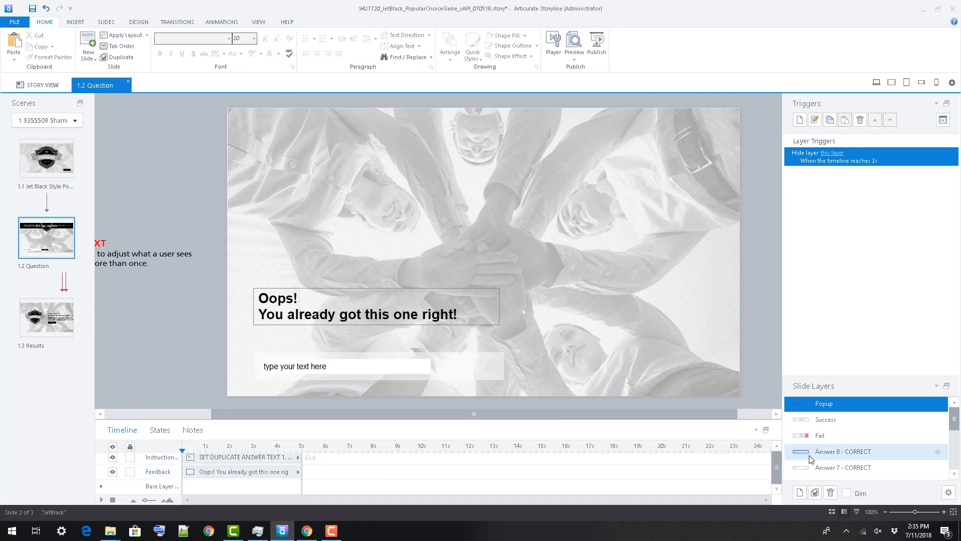
- Open the Question base layer and look through its slide triggers down to the Execute JavaScript ones
{"action": "scroll", "coordinate": [809, 455], "scroll_direction": "down", "scroll_amount": 3}
{"action": "left_click", "coordinate": [819, 472]}
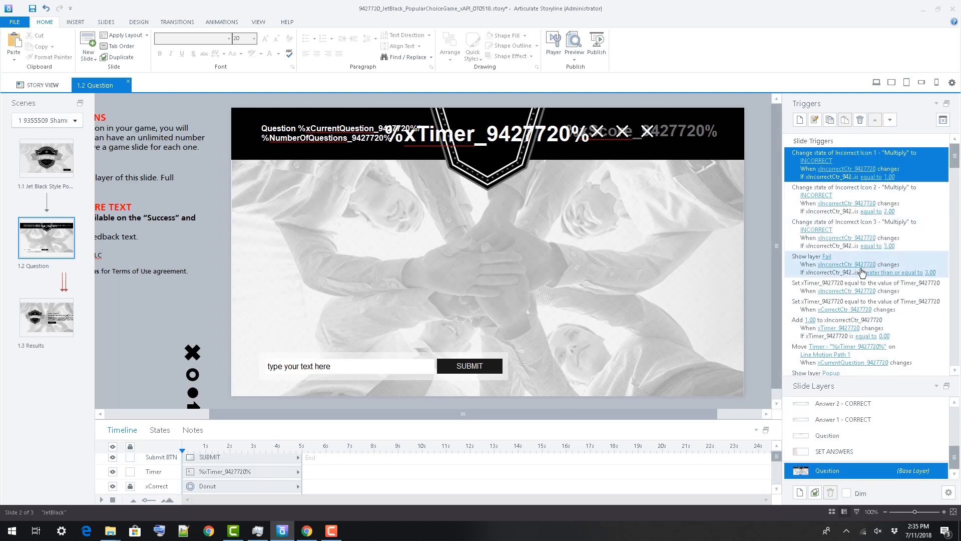
{"action": "left_click", "coordinate": [799, 352]}
{"action": "scroll", "coordinate": [813, 320], "scroll_direction": "down", "scroll_amount": 3}
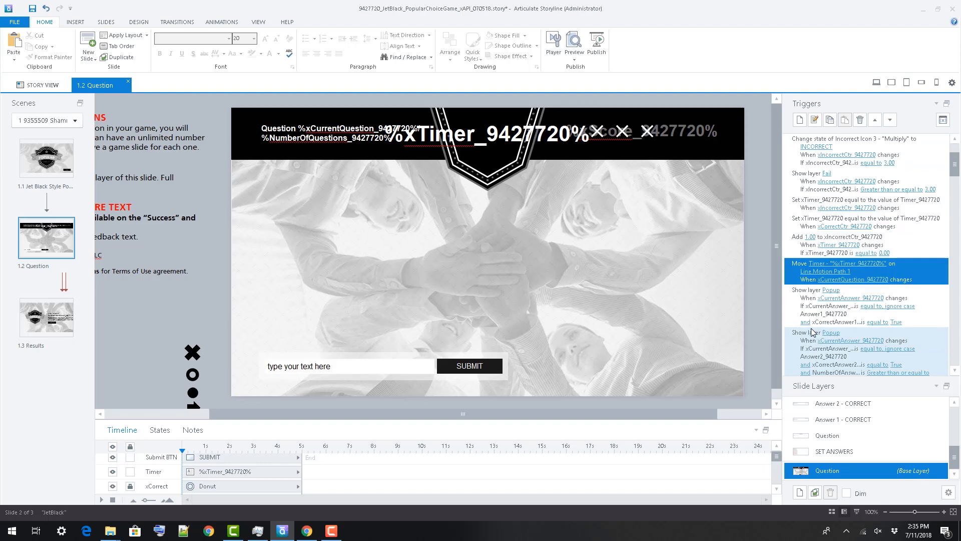
{"action": "scroll", "coordinate": [813, 281], "scroll_direction": "down", "scroll_amount": 5}
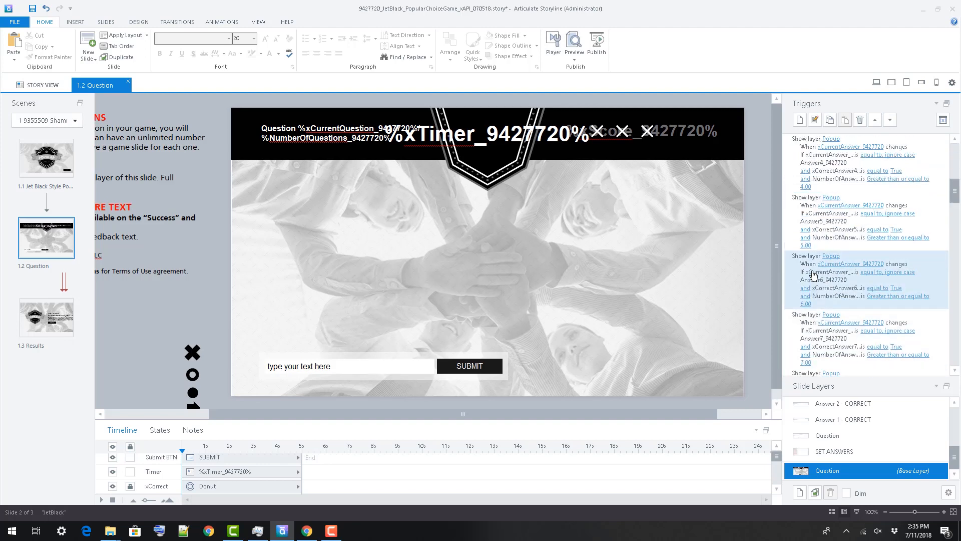
{"action": "scroll", "coordinate": [813, 275], "scroll_direction": "down", "scroll_amount": 5}
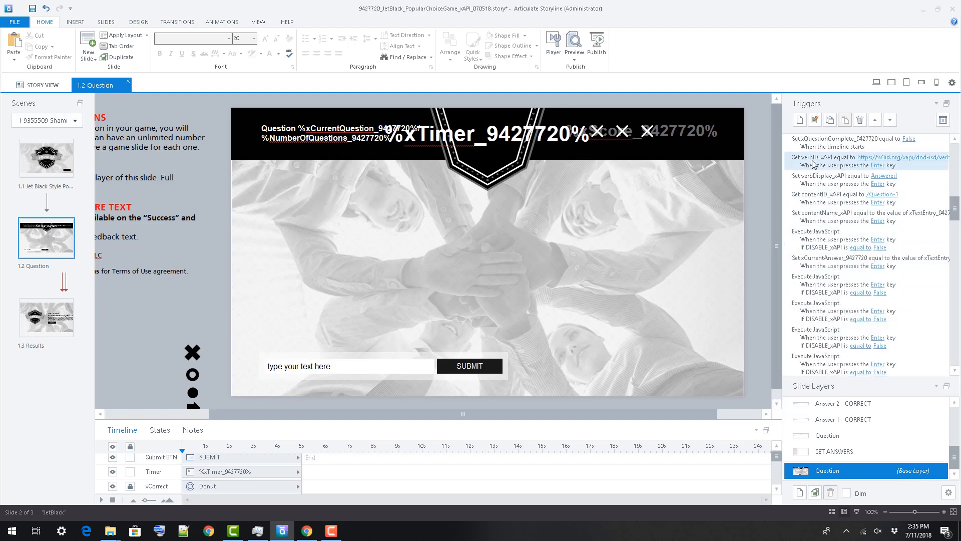
- View the script of the first Execute JavaScript trigger, just above the xCurrentAnswer_9427720 trigger, and close it unchanged
{"action": "left_click", "coordinate": [810, 243]}
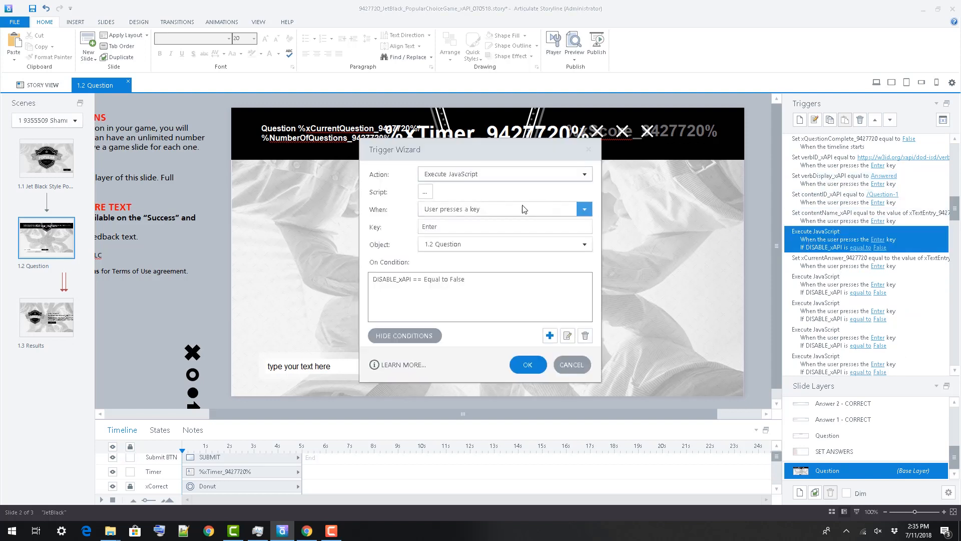
{"action": "left_click", "coordinate": [426, 193]}
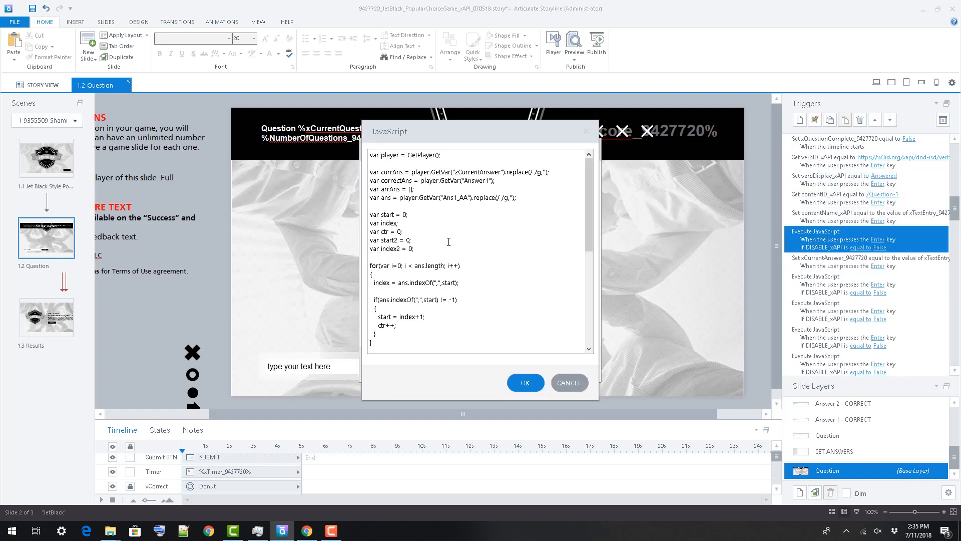
{"action": "left_click", "coordinate": [516, 385]}
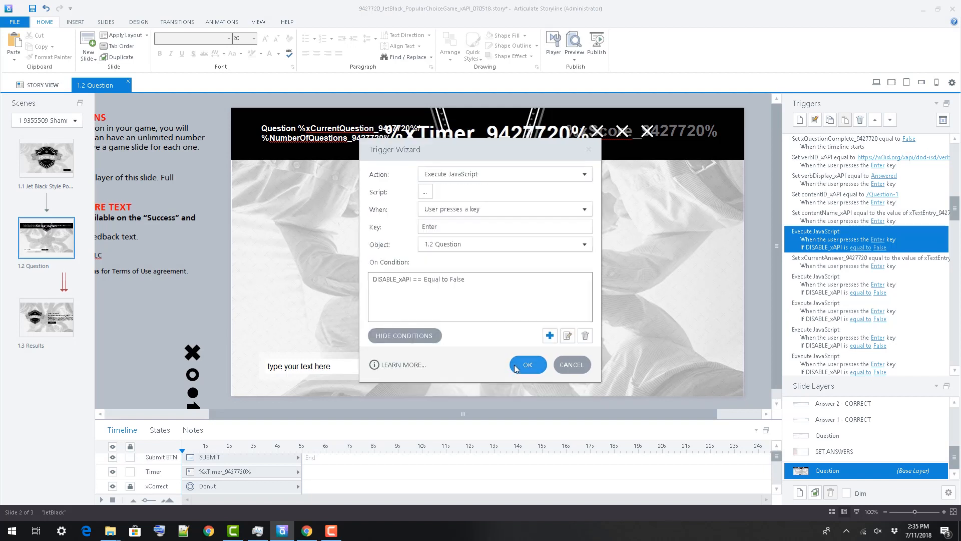
{"action": "left_click", "coordinate": [515, 364]}
- Review the script of the Execute JavaScript trigger that follows the xCurrentAnswer_9427720 trigger and close it unchanged
{"action": "double_click", "coordinate": [851, 284]}
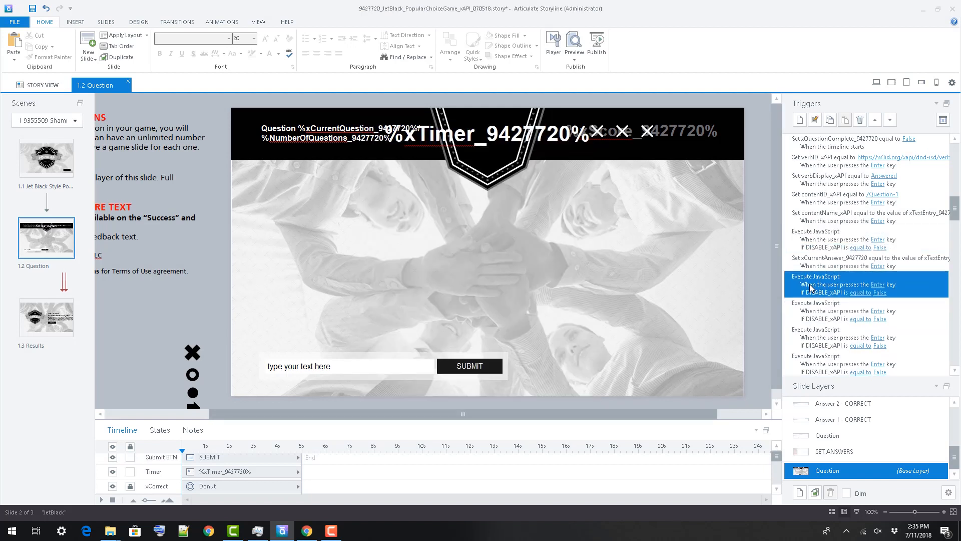
{"action": "left_click", "coordinate": [424, 192]}
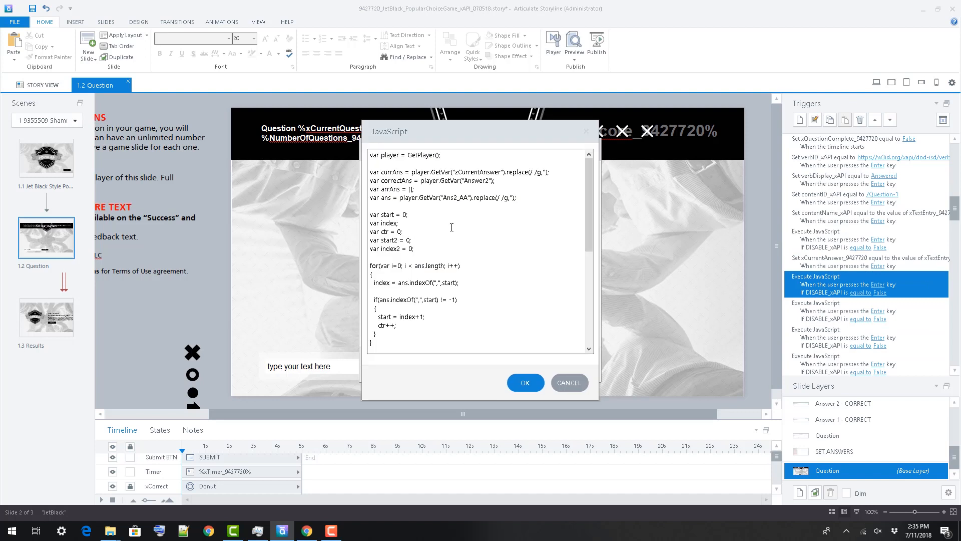
{"action": "scroll", "coordinate": [475, 250], "scroll_direction": "down", "scroll_amount": 4}
{"action": "scroll", "coordinate": [476, 250], "scroll_direction": "up", "scroll_amount": 4}
{"action": "left_click", "coordinate": [526, 384]}
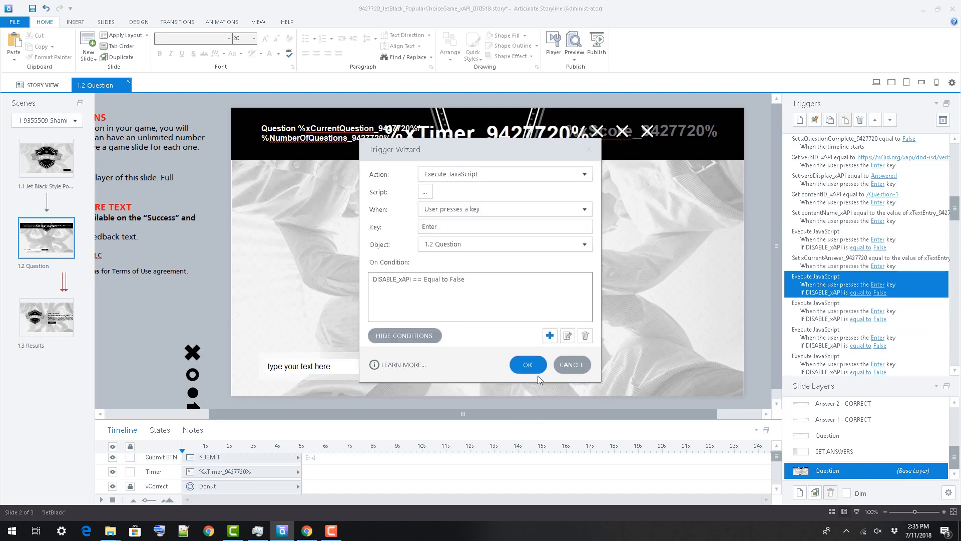
{"action": "left_click", "coordinate": [526, 364]}
- Examine the remaining Execute JavaScript triggers on the Question base layer by selecting them one after another
{"action": "left_click", "coordinate": [811, 317]}
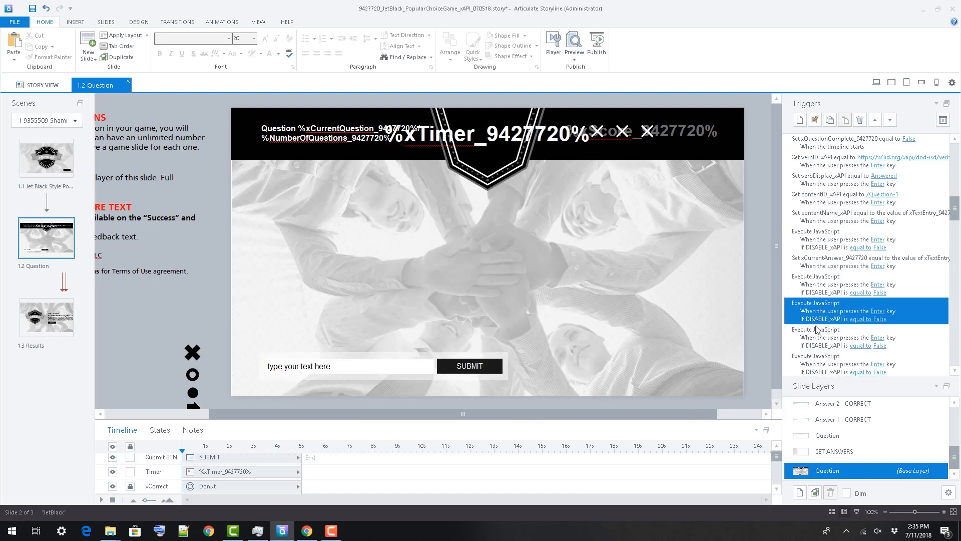
{"action": "left_click", "coordinate": [818, 341]}
{"action": "left_click", "coordinate": [824, 364]}
{"action": "scroll", "coordinate": [819, 313], "scroll_direction": "down", "scroll_amount": 1}
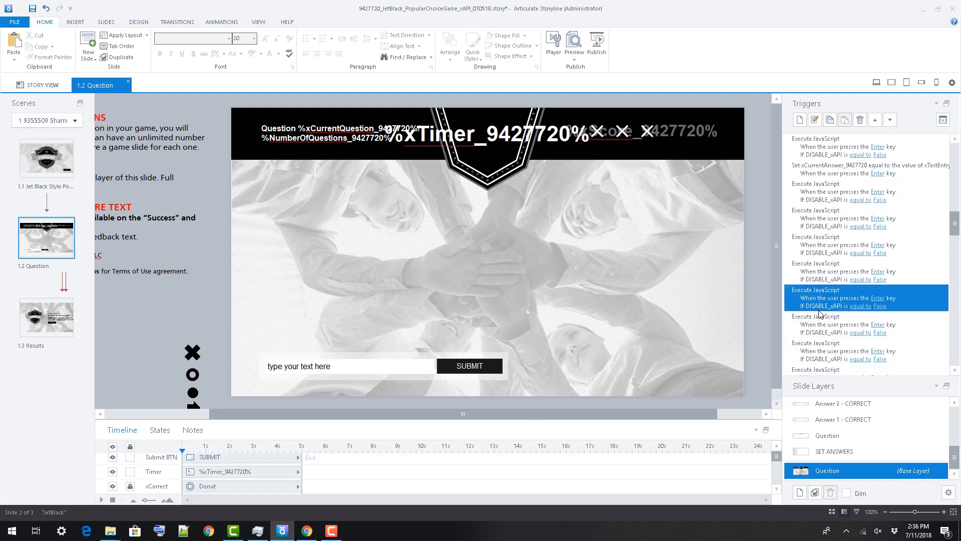
{"action": "left_click", "coordinate": [820, 325]}
{"action": "left_click", "coordinate": [825, 345]}
{"action": "scroll", "coordinate": [824, 345], "scroll_direction": "down", "scroll_amount": 1}
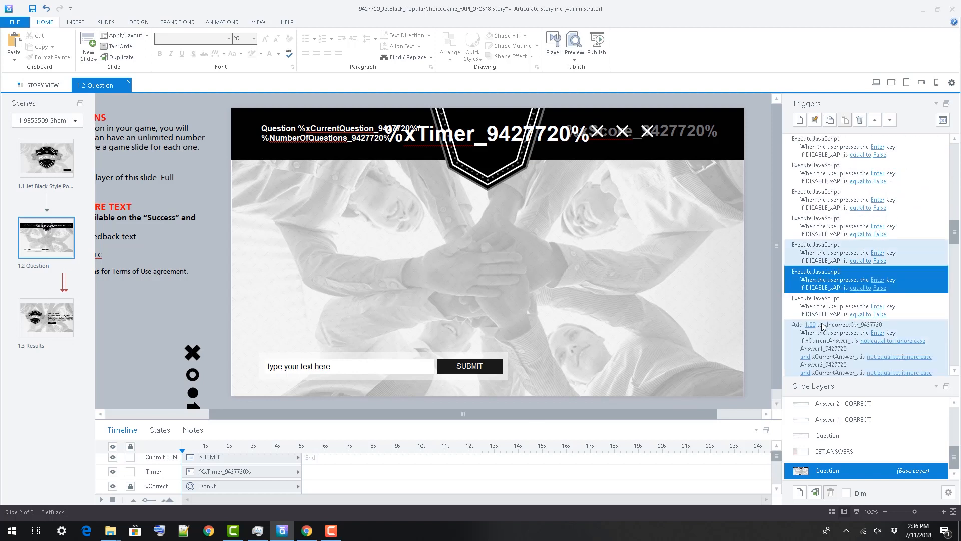
{"action": "scroll", "coordinate": [818, 309], "scroll_direction": "up", "scroll_amount": 1}
{"action": "left_click", "coordinate": [818, 309]}
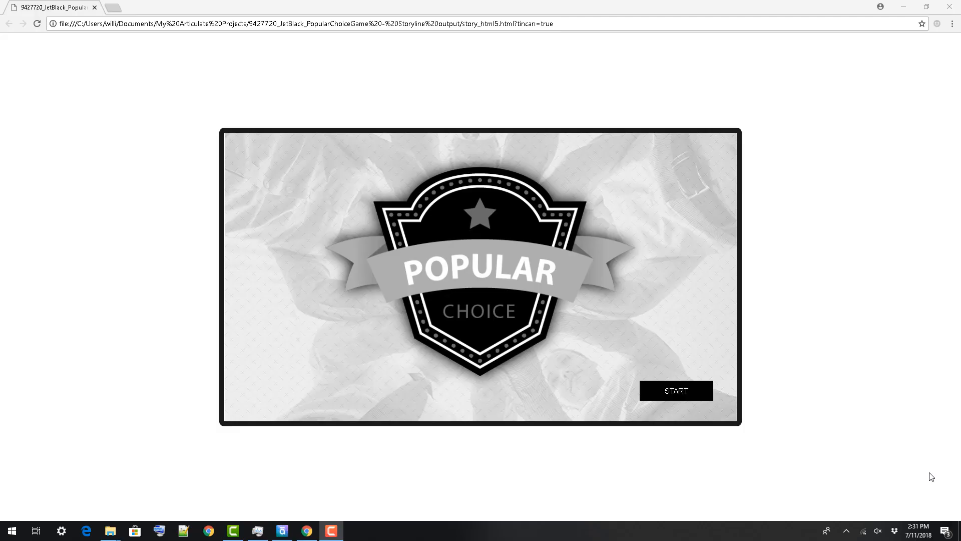
- Switch to the published game in the browser, start it past the welcome message, submit "chicken" and begin another answer
{"action": "left_click", "coordinate": [703, 396]}
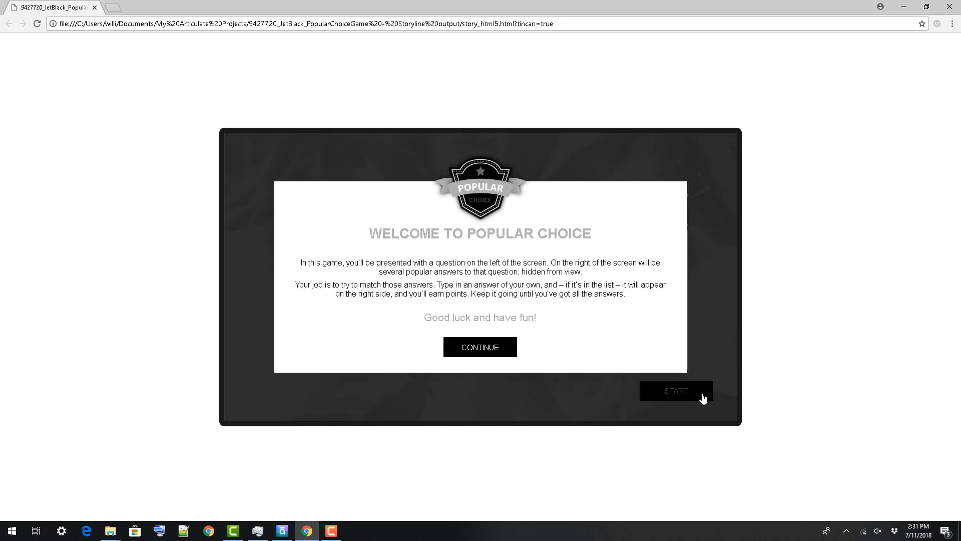
{"action": "left_click", "coordinate": [483, 352]}
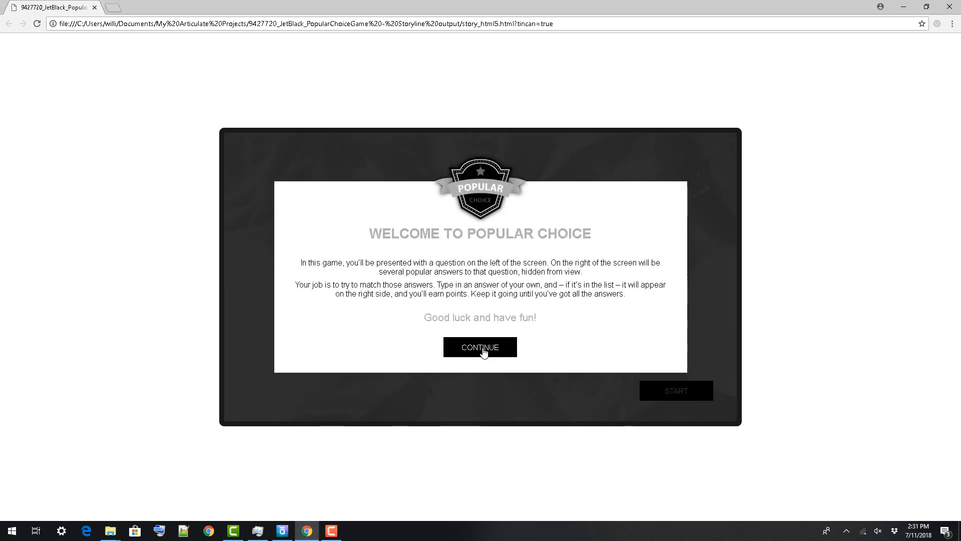
{"action": "left_click", "coordinate": [349, 388]}
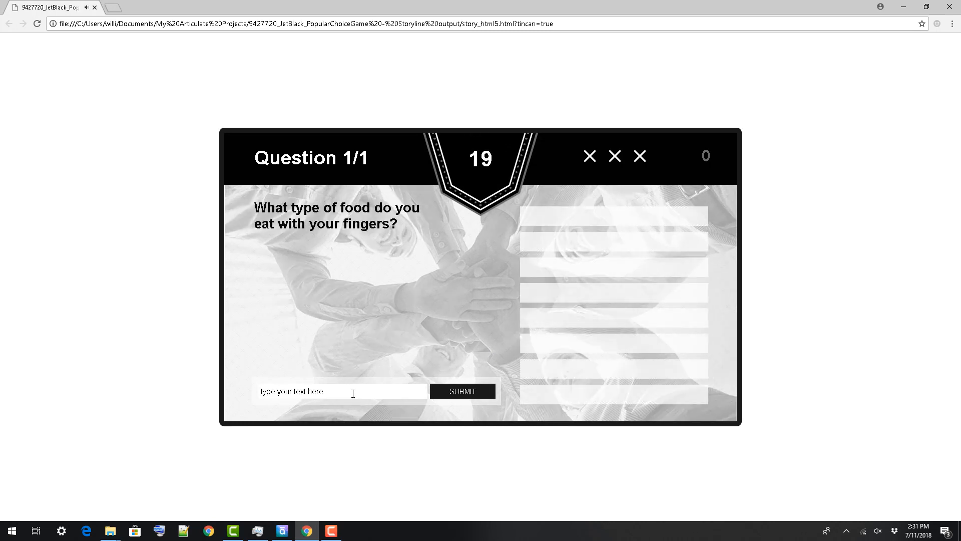
{"action": "type", "text": "chickenc"}
{"action": "key", "text": "Return"}
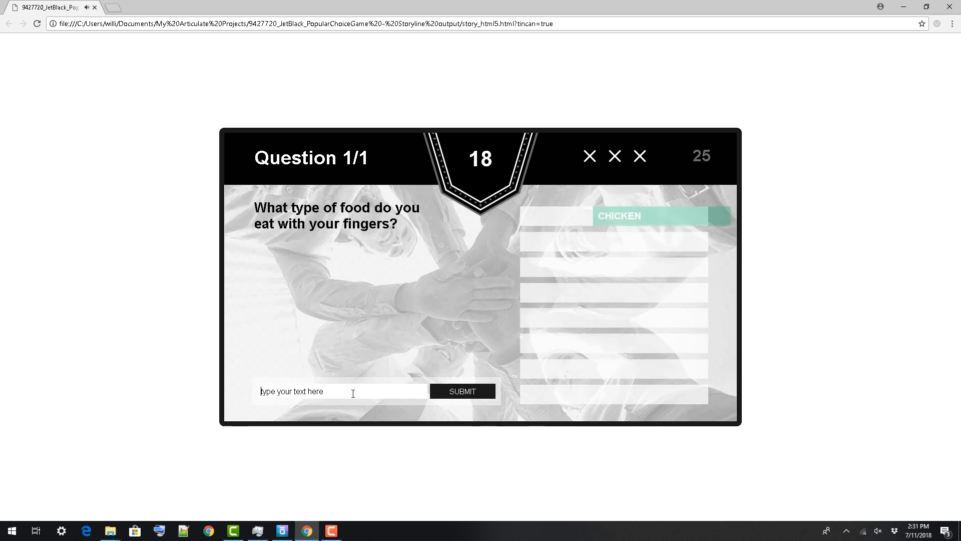
{"action": "type", "text": "pi"}
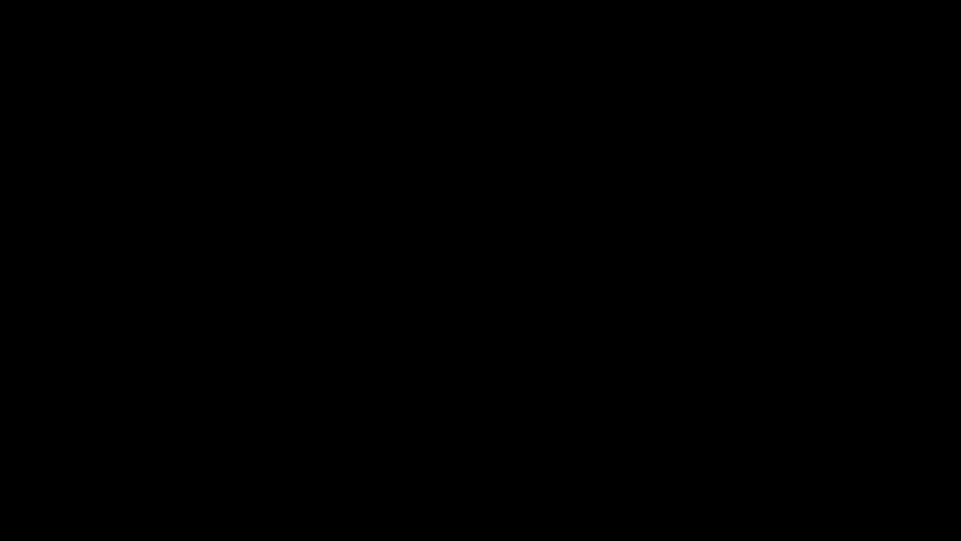